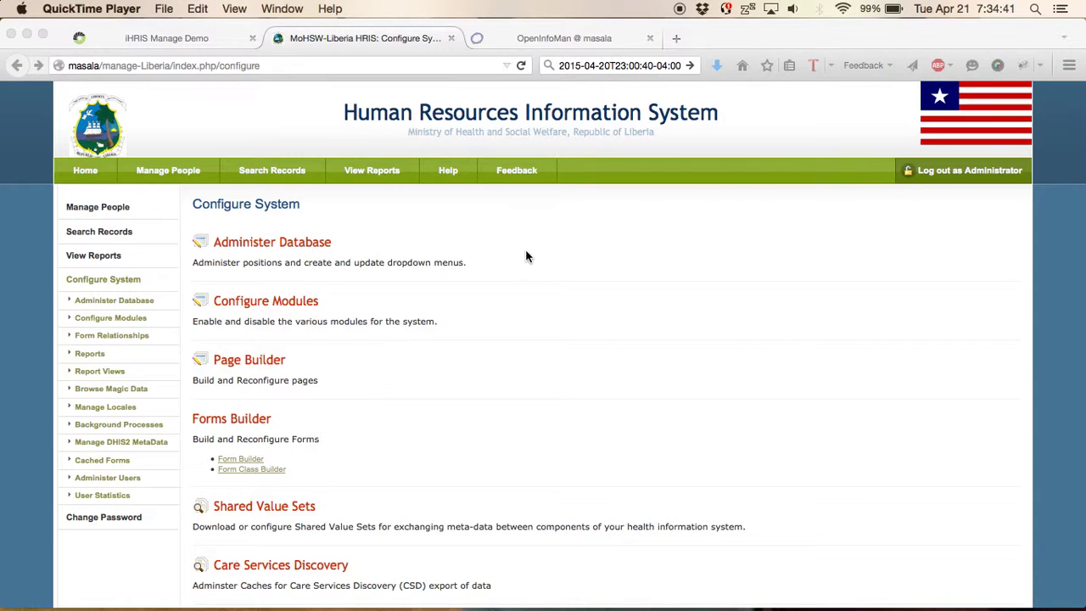
- Scroll the Configure System page down to the Care Services Discovery option
scroll(575, 330, down, 2)
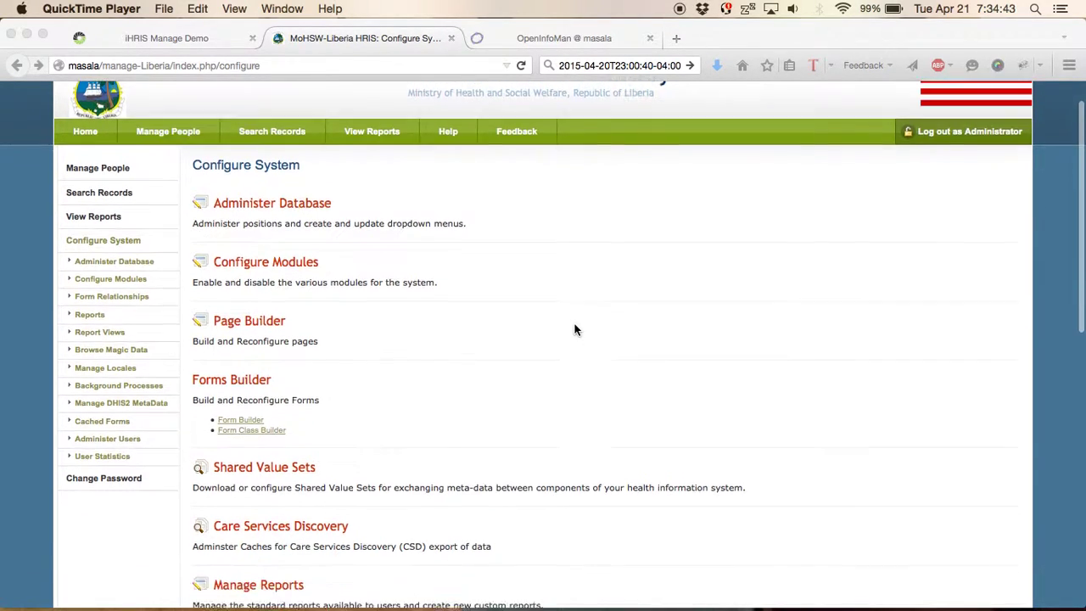
scroll(575, 329, down, 3)
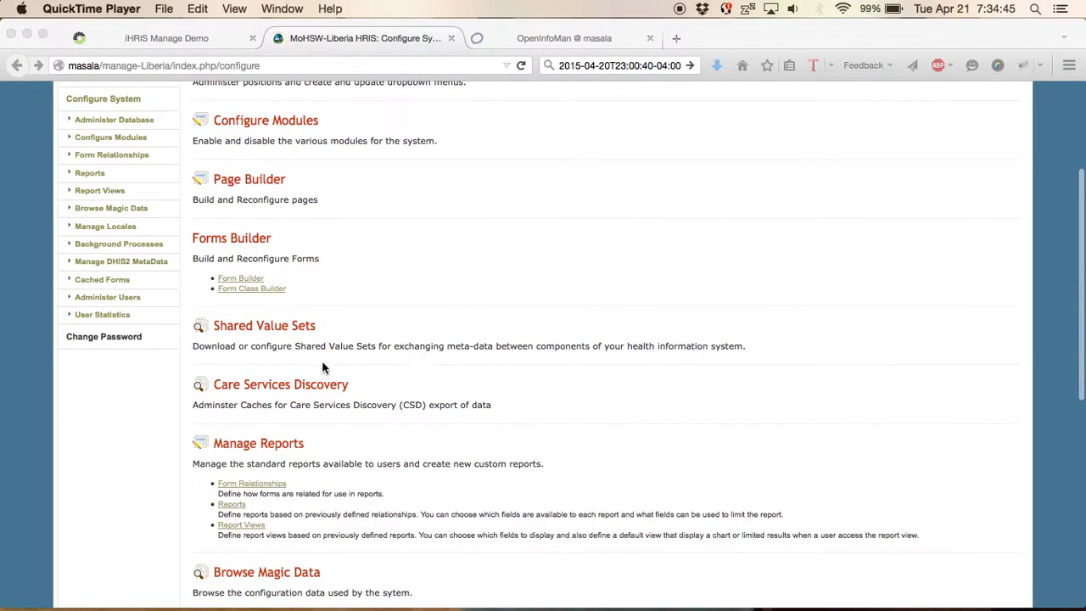
click(405, 378)
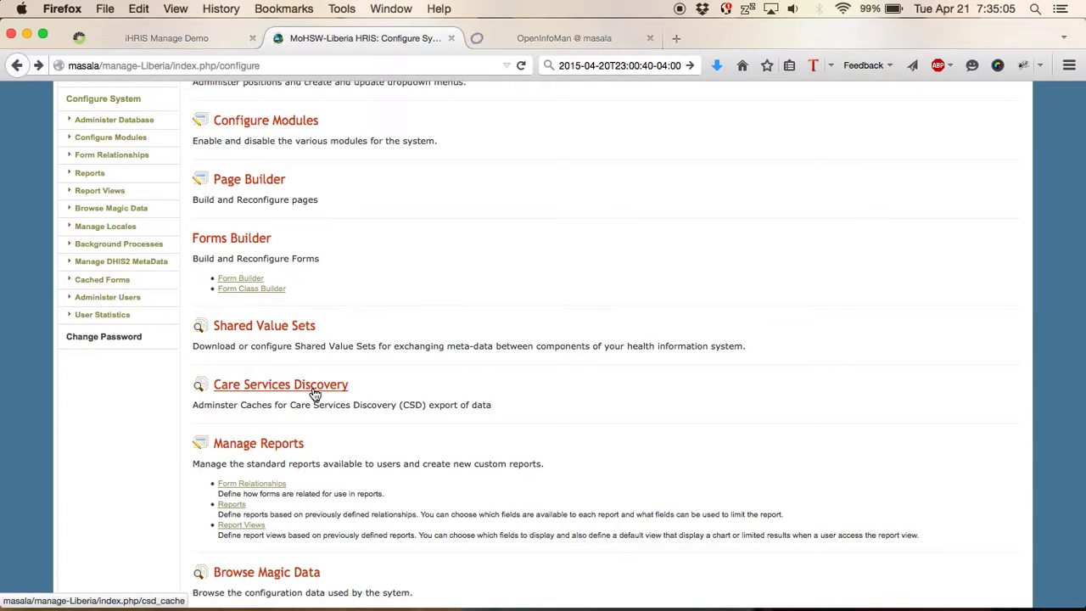
click(313, 391)
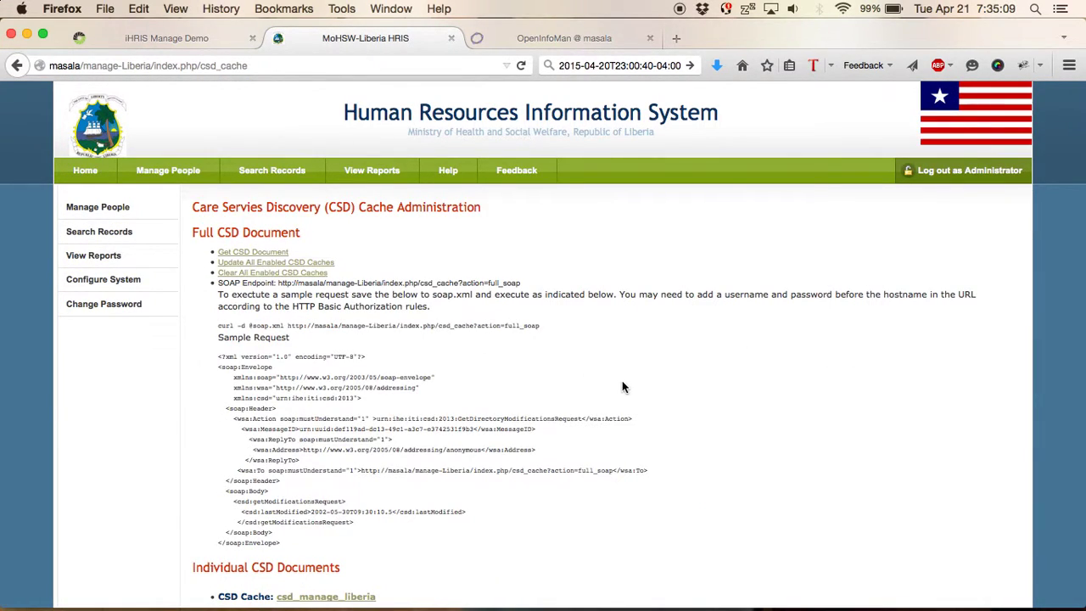
scroll(622, 387, down, 1)
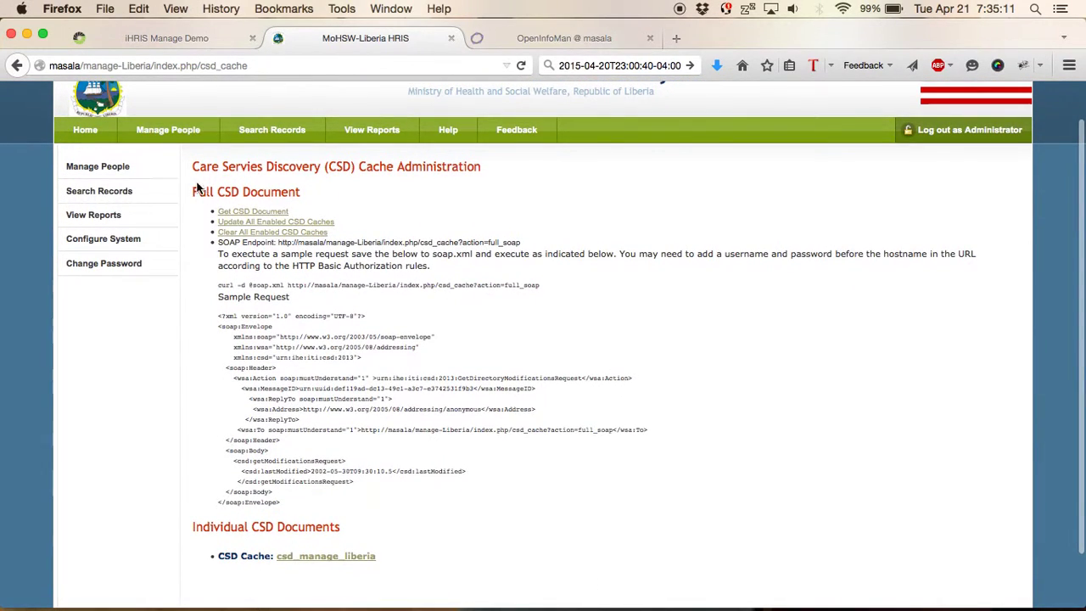
drag(194, 190, 302, 193)
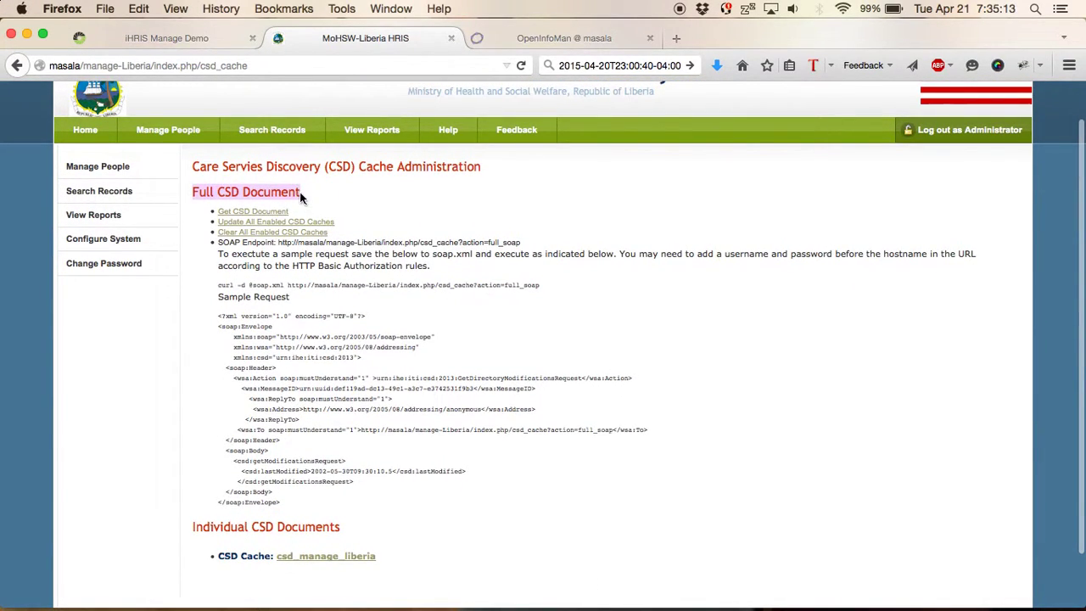
drag(194, 526, 343, 527)
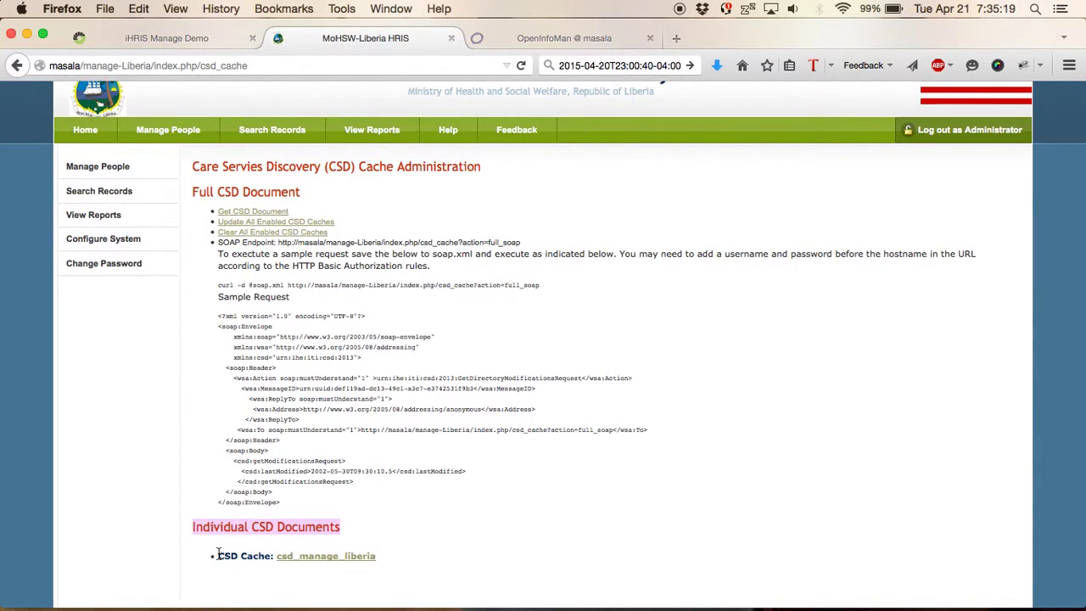
drag(393, 559, 220, 560)
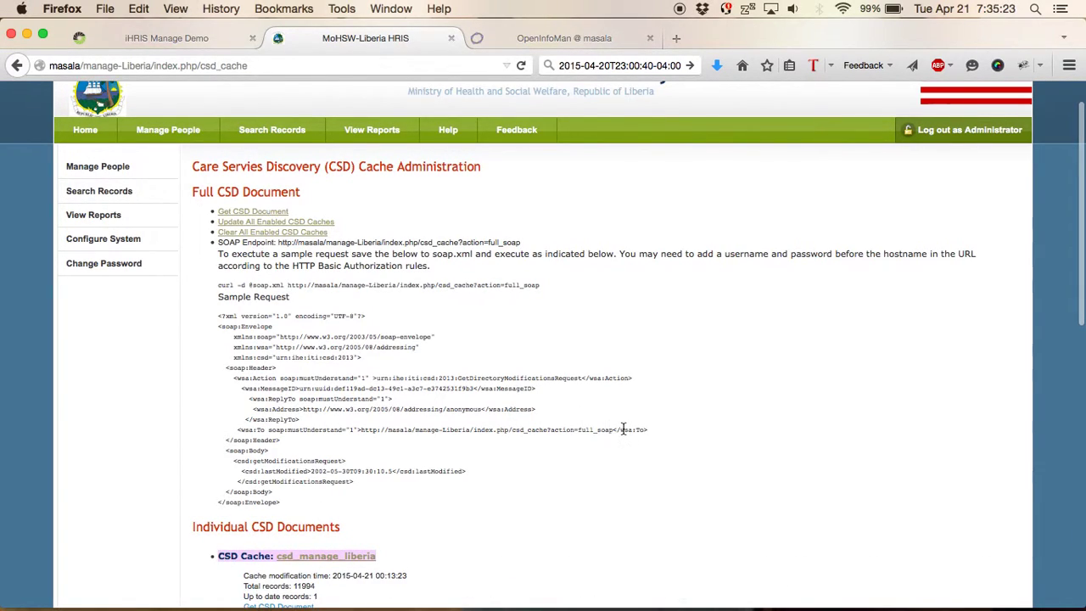
scroll(624, 430, down, 3)
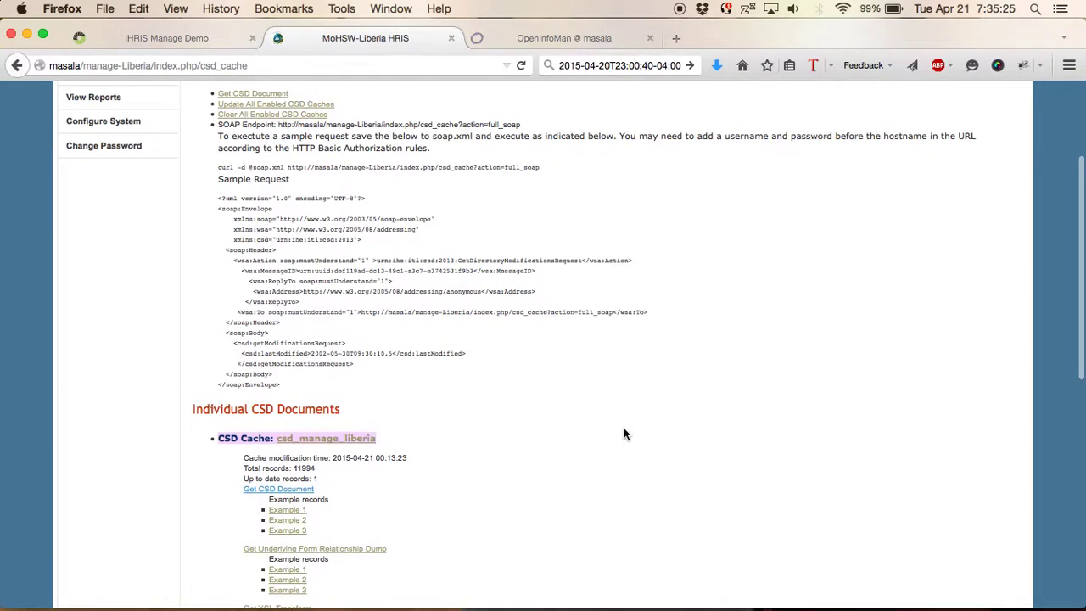
click(624, 435)
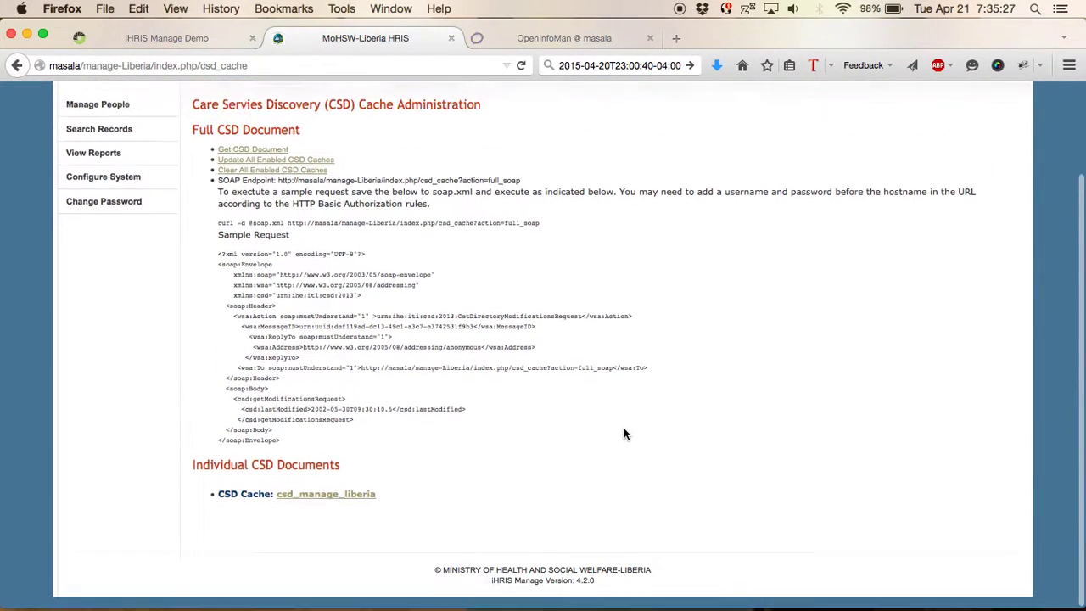
- Switch to the iHRIS Manage Demo site and scroll from Full CSD Document to Individual CSD Documents
click(170, 38)
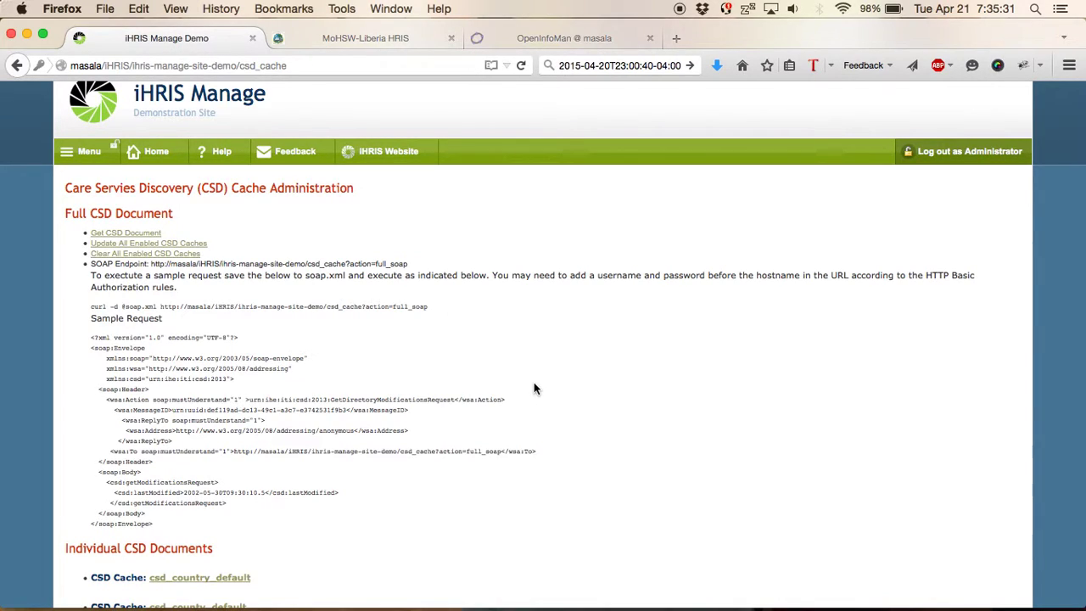
scroll(534, 384, down, 1)
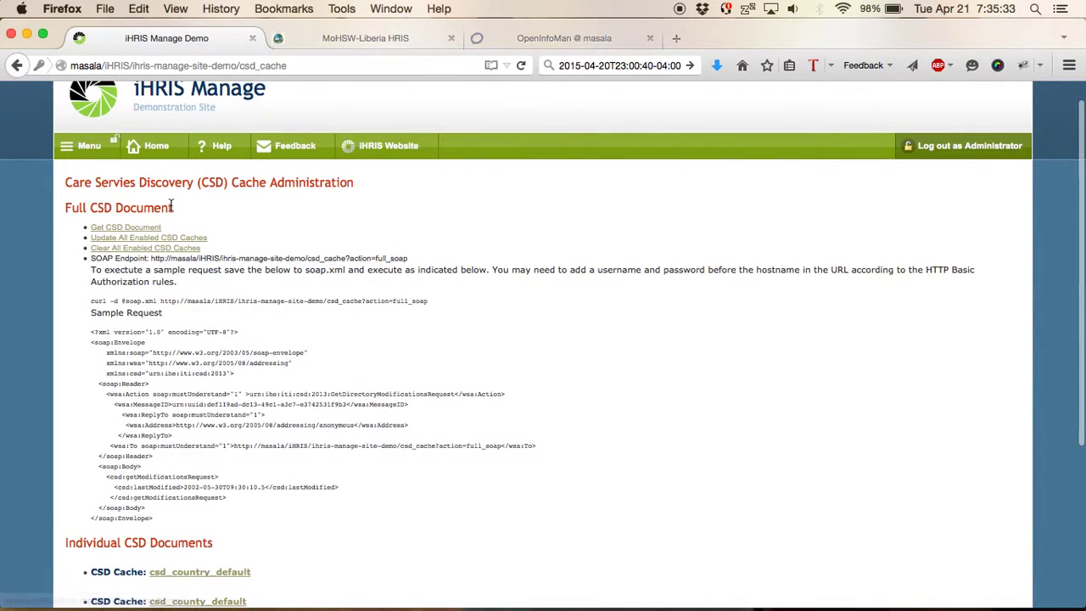
drag(171, 205, 50, 210)
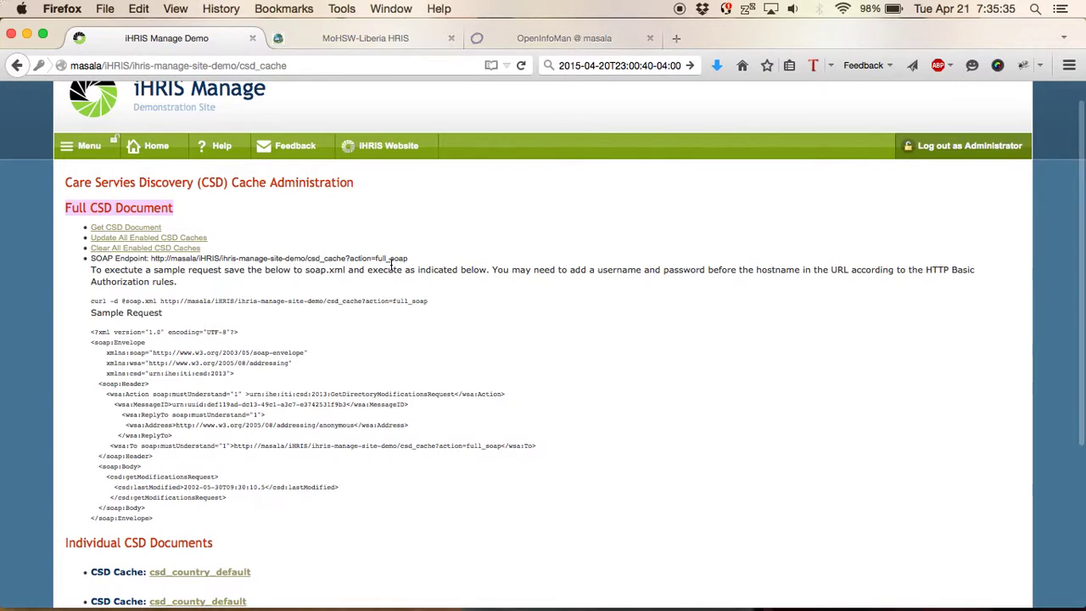
scroll(411, 299, down, 2)
scroll(412, 299, down, 5)
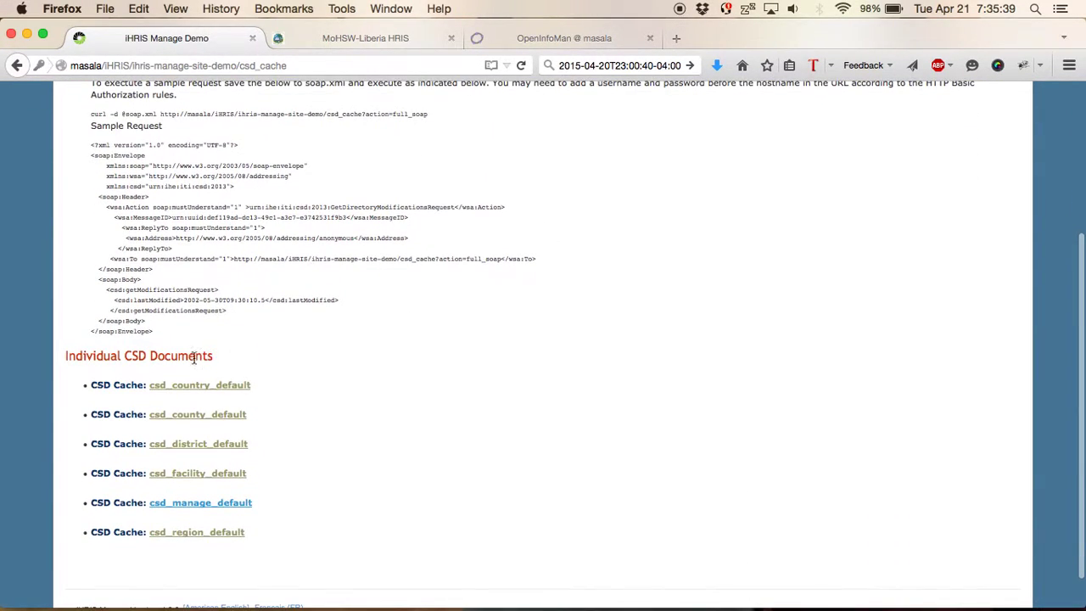
drag(227, 359, 59, 354)
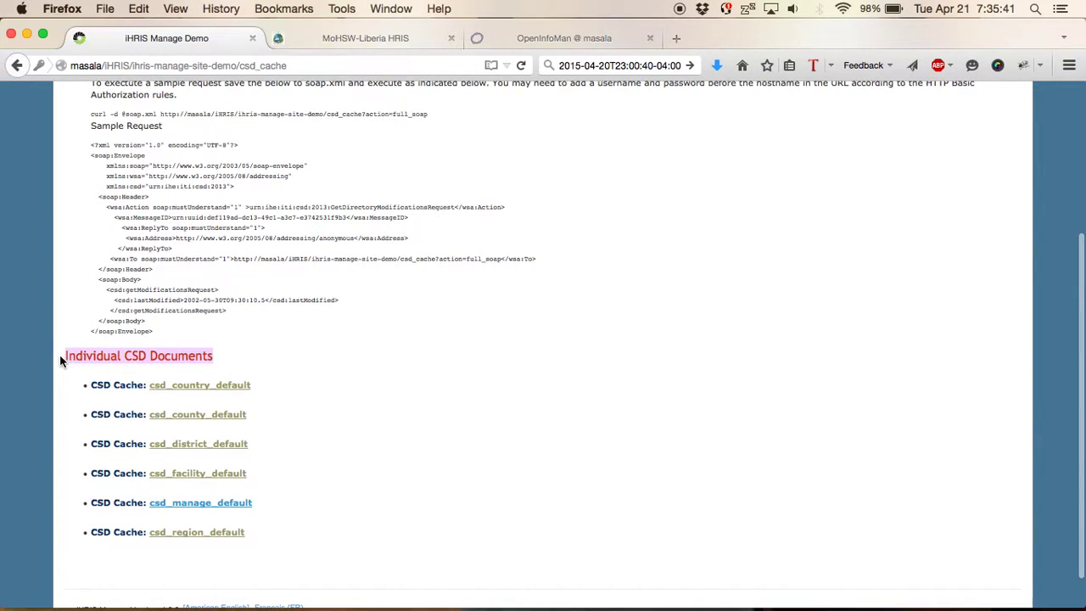
- Inspect the csd_manage_default and csd_facility_default cache details
drag(266, 510, 140, 508)
click(285, 508)
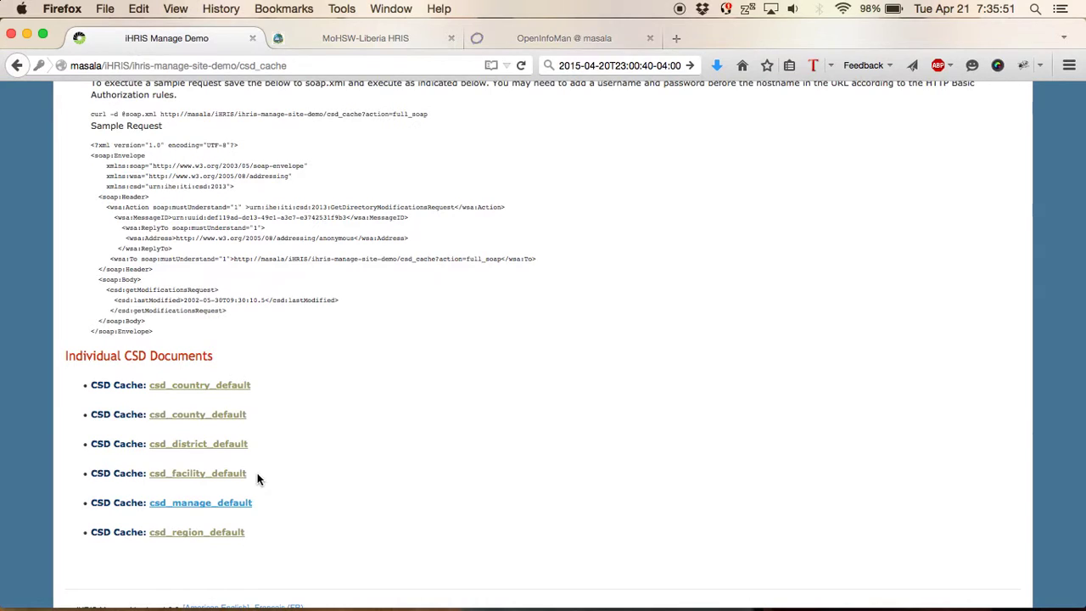
click(197, 473)
- Expand the csd_country_default cache details and enlarge the page text twice
scroll(355, 415, up, 1)
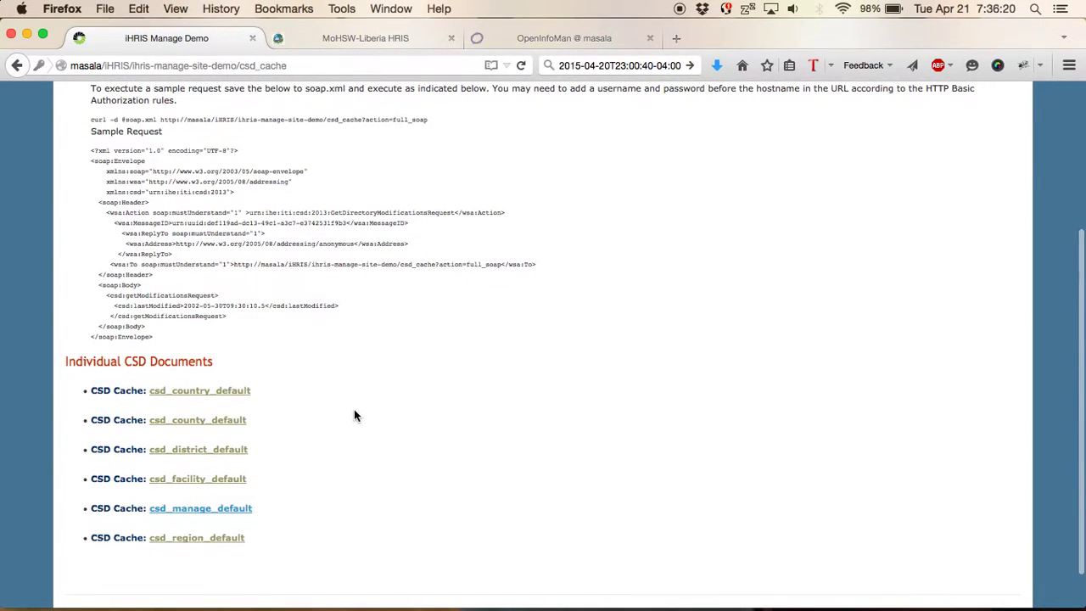
click(234, 396)
scroll(326, 401, down, 2)
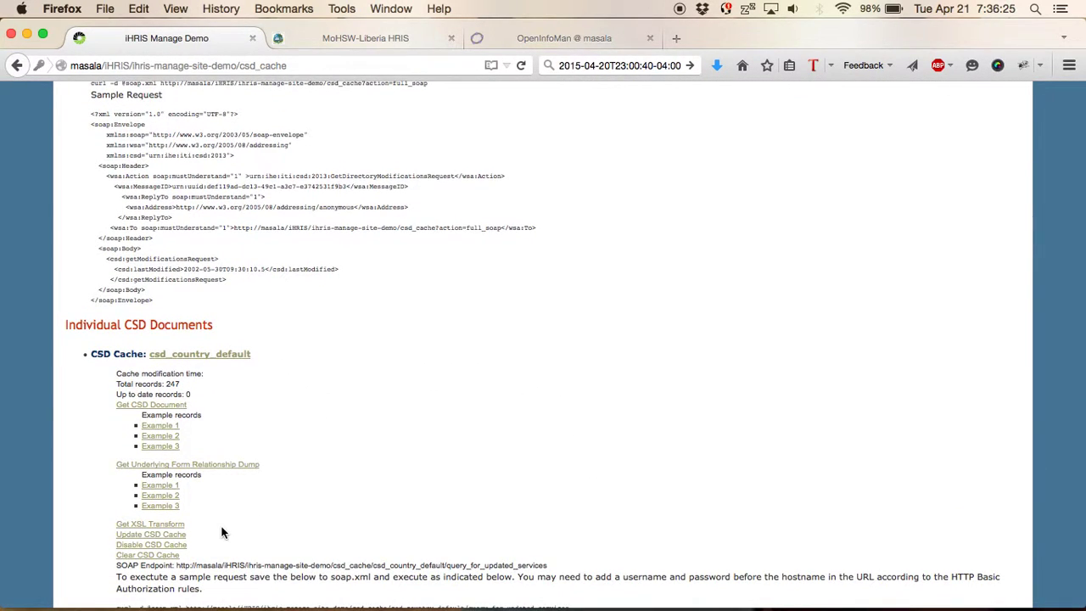
scroll(222, 532, up, 2)
scroll(221, 532, down, 1)
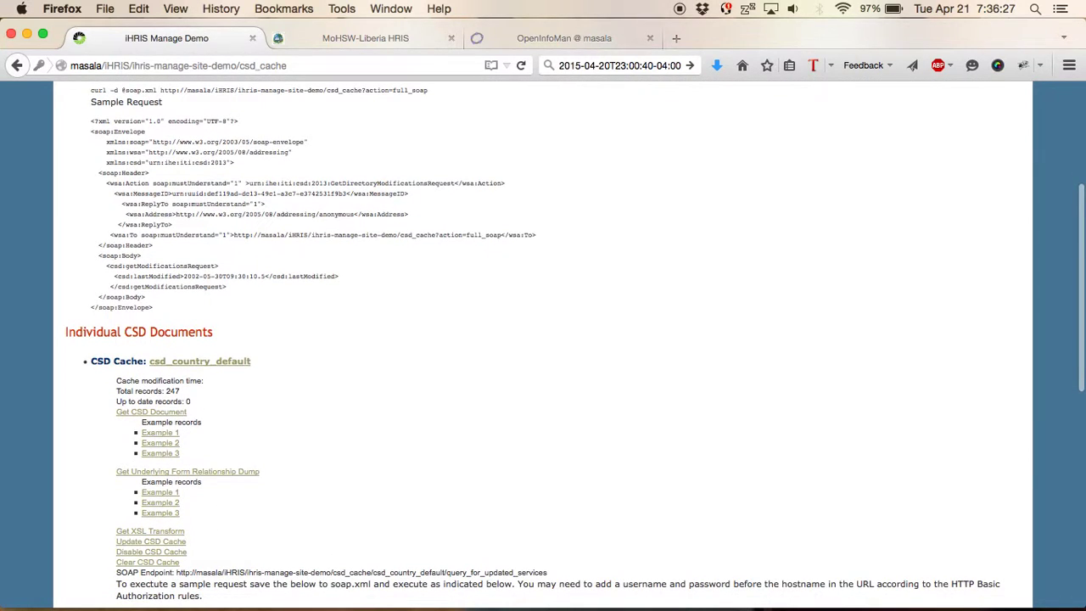
key(super+plus)
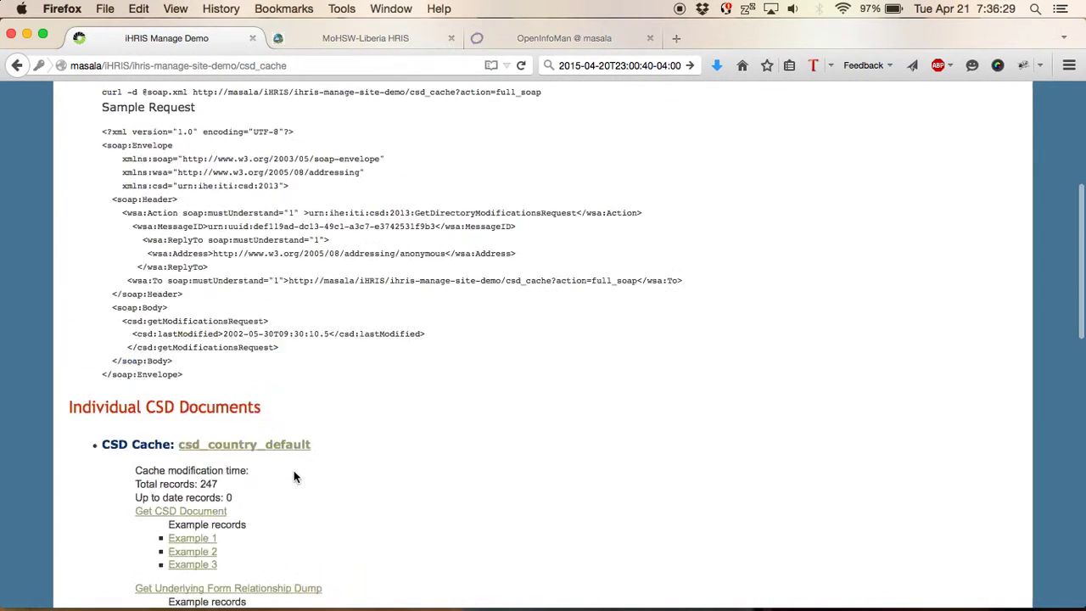
key(super+plus)
key(super+plus)
scroll(309, 476, down, 5)
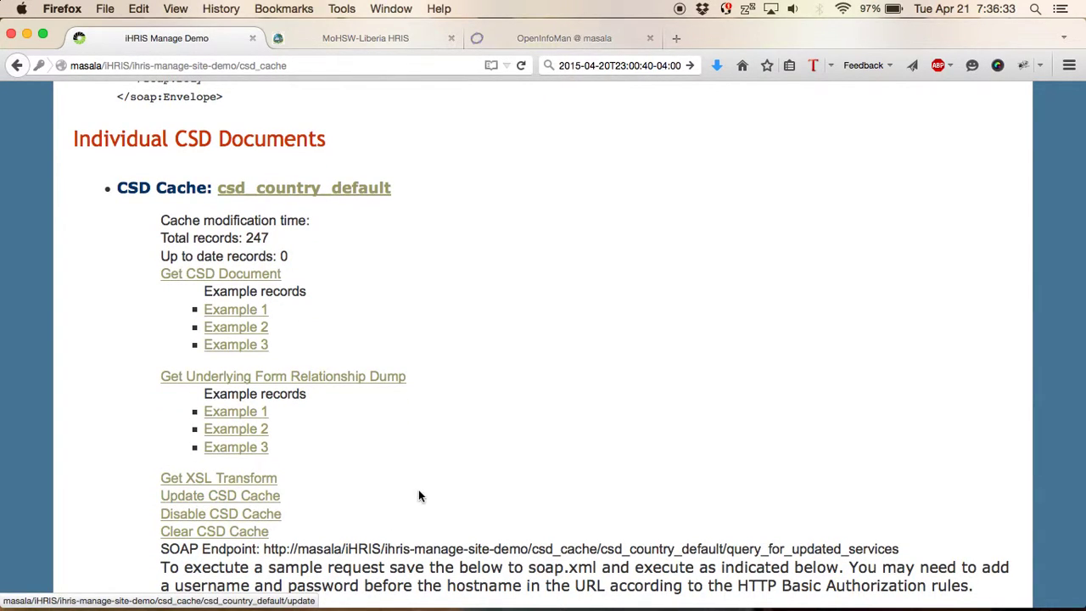
scroll(418, 491, down, 10)
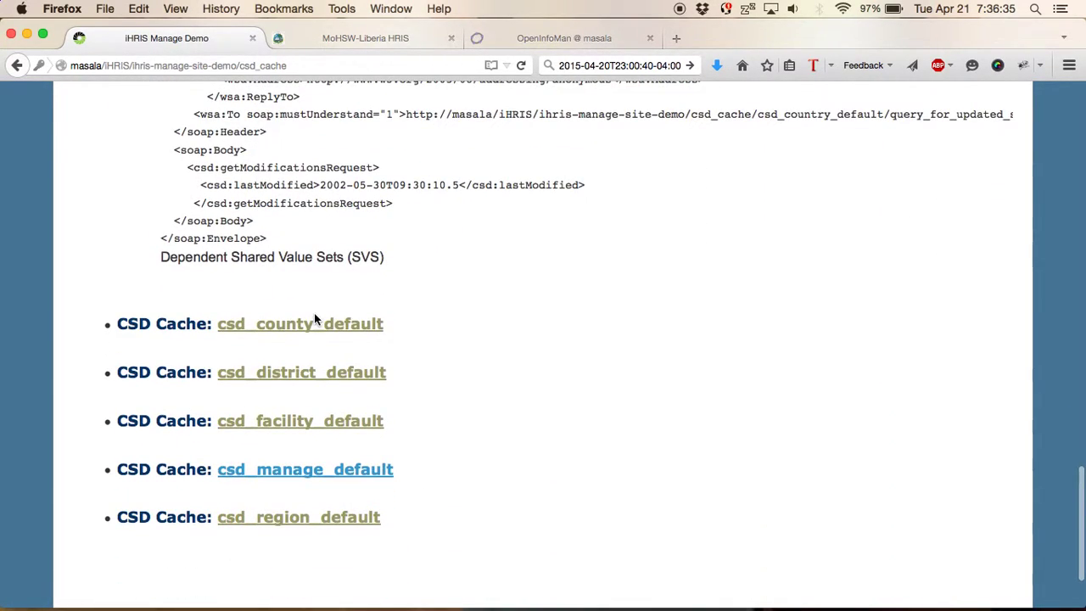
- Review the csd_county_default and csd_facility_default cache details on the demo site
click(314, 322)
scroll(459, 413, down, 3)
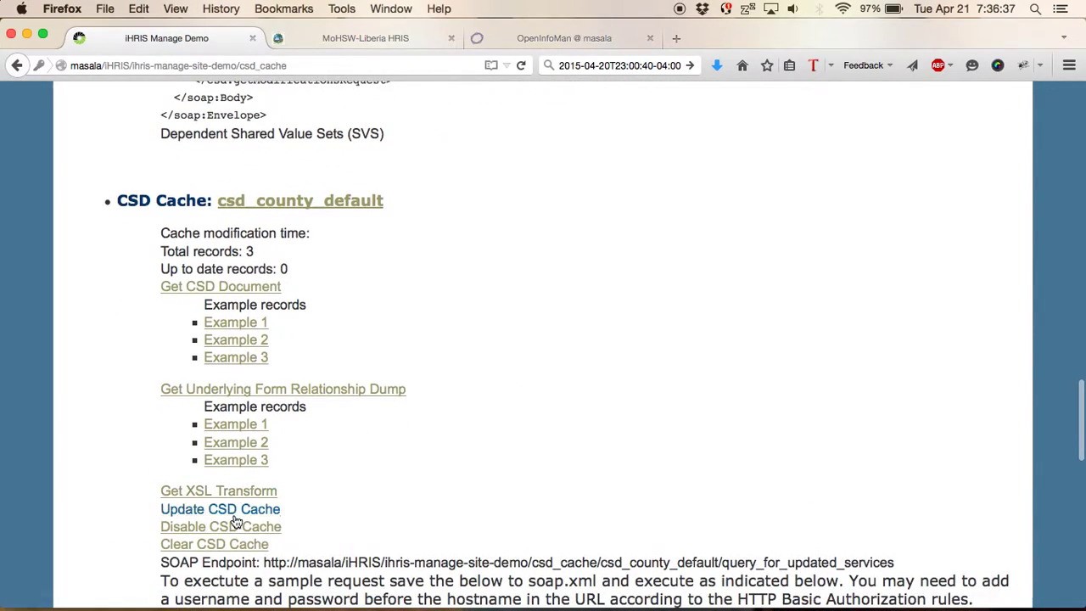
scroll(569, 254, up, 5)
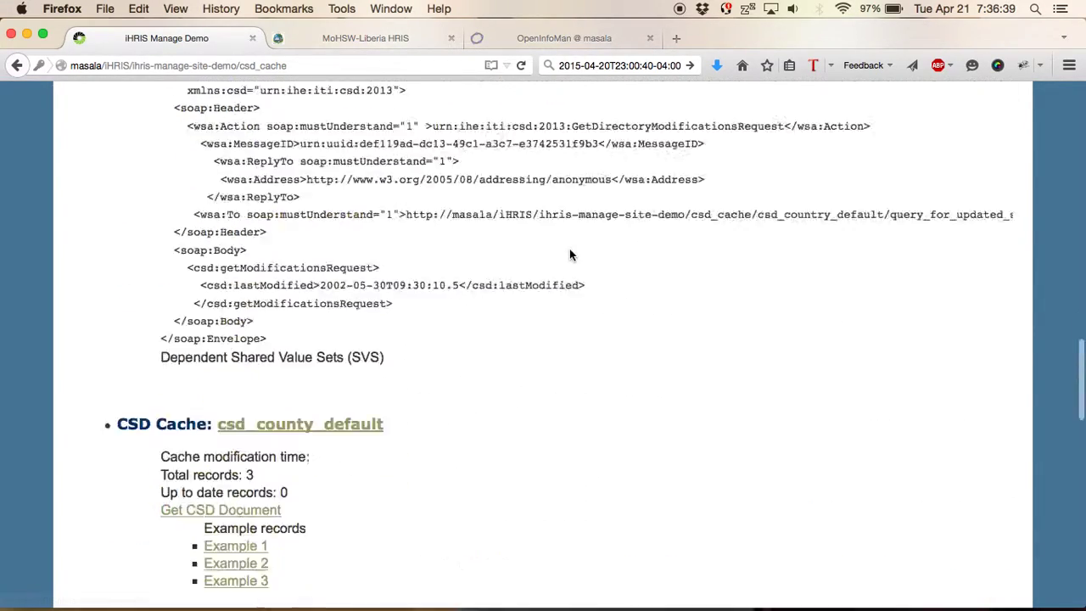
scroll(570, 254, up, 15)
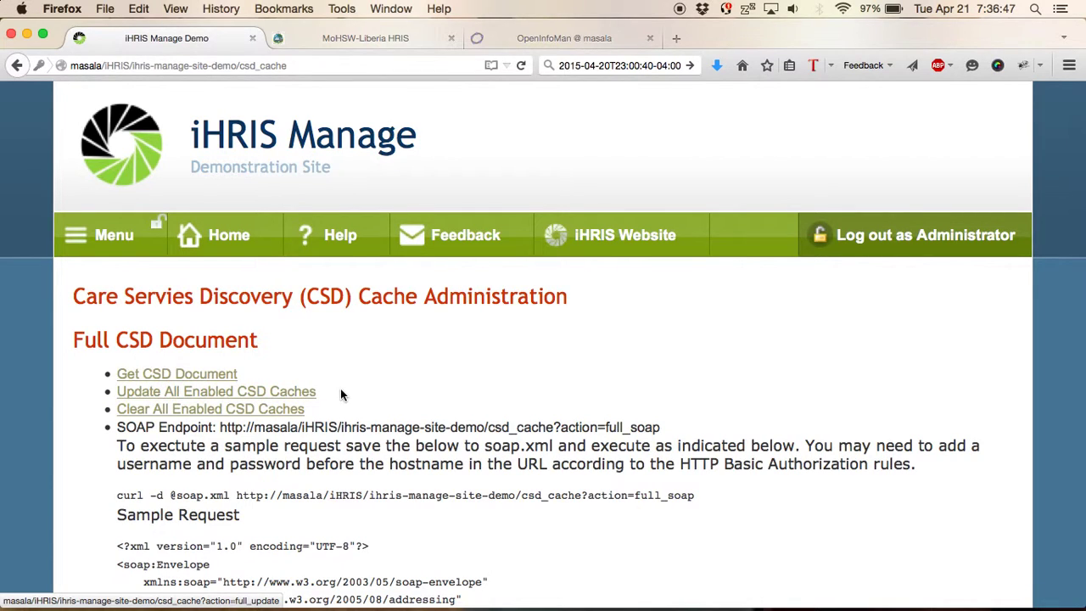
scroll(435, 468, down, 3)
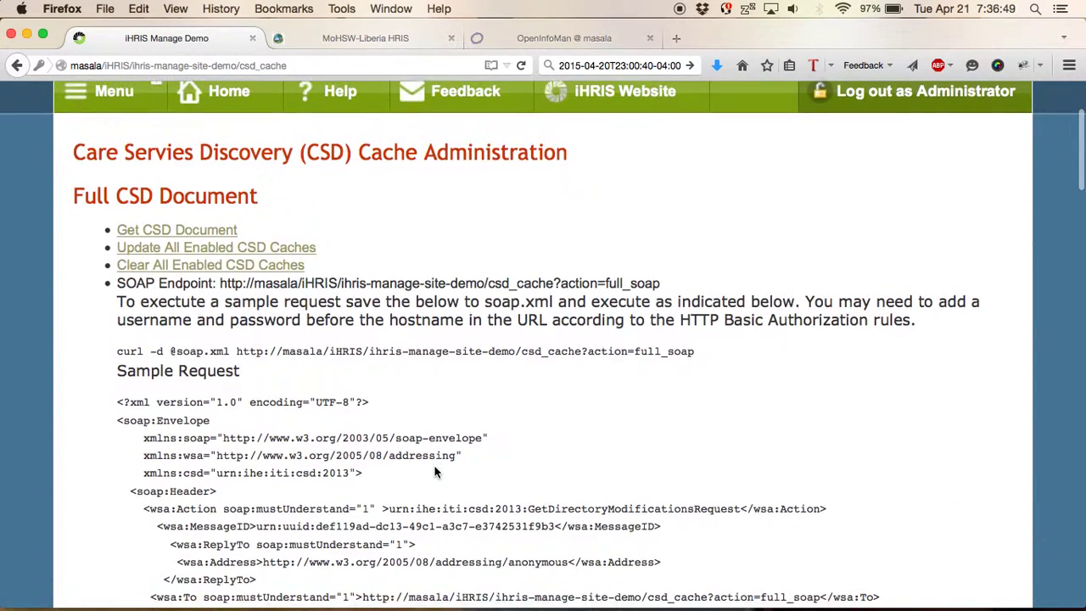
scroll(435, 473, down, 10)
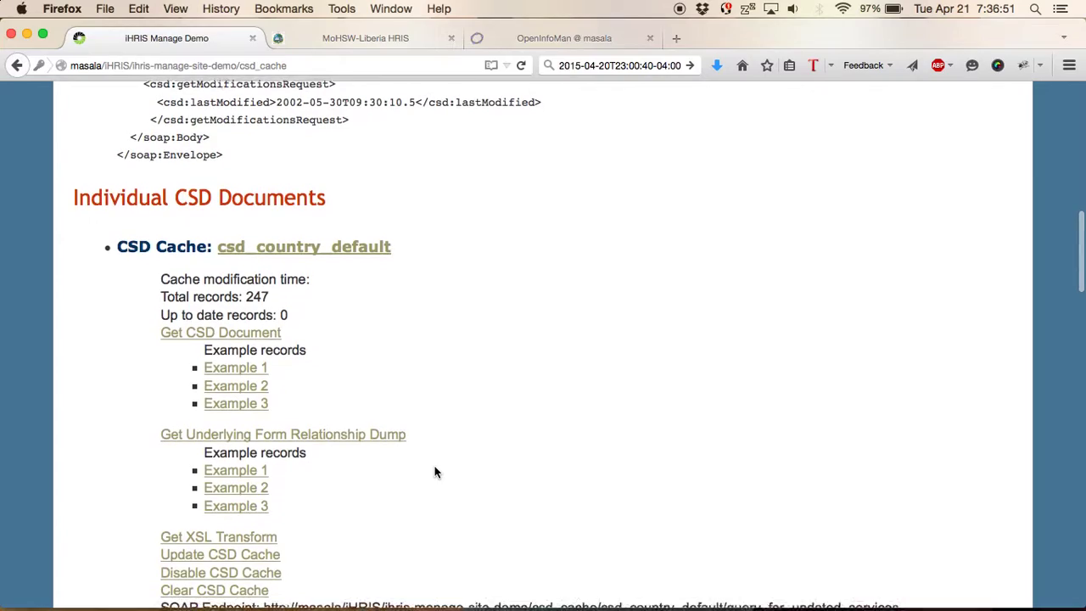
scroll(435, 472, down, 6)
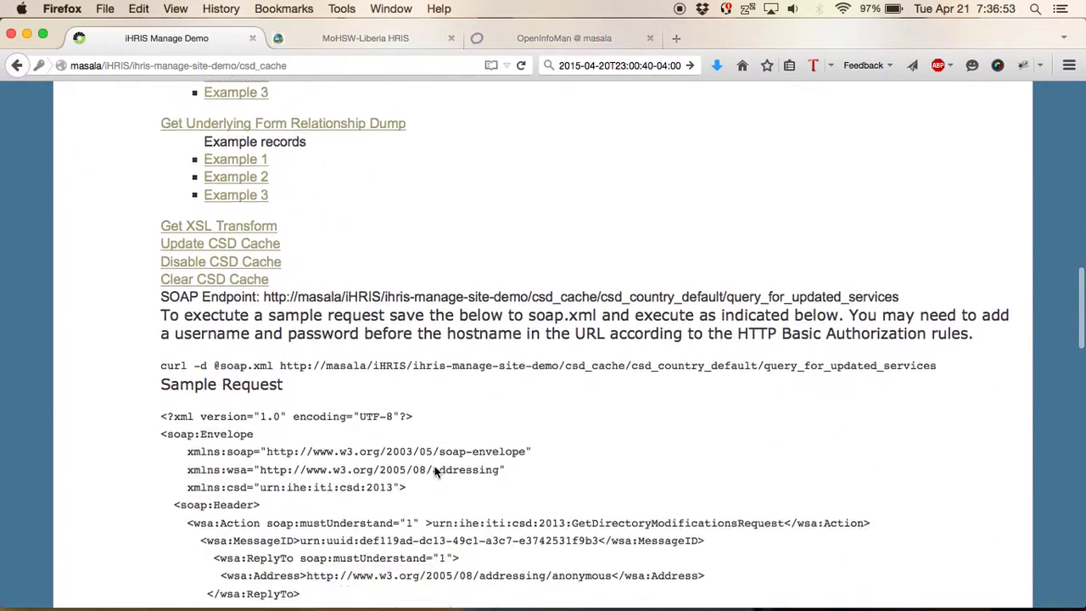
scroll(435, 472, down, 20)
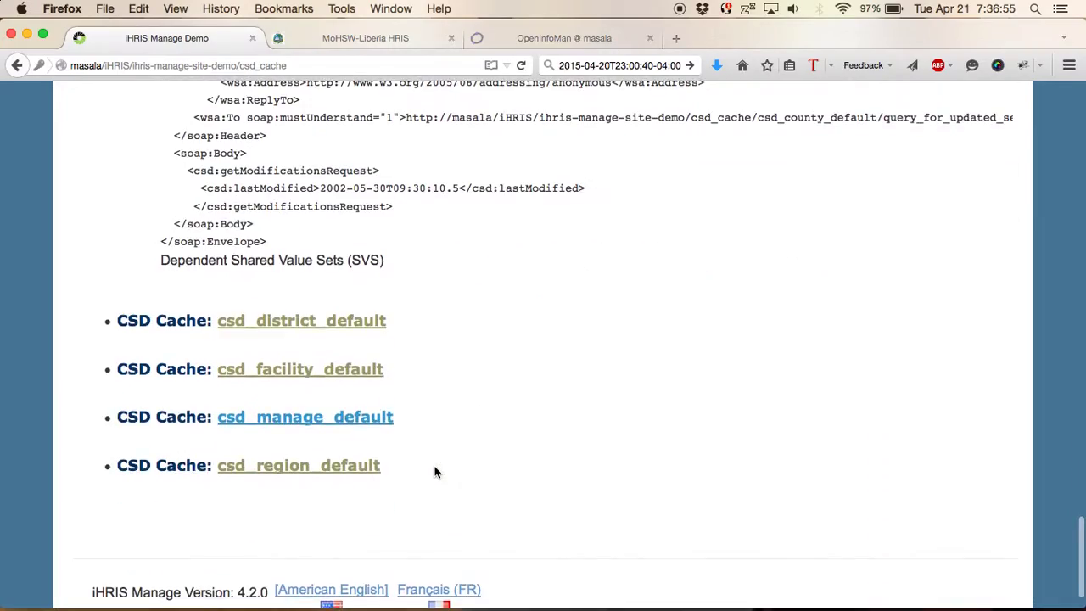
click(307, 370)
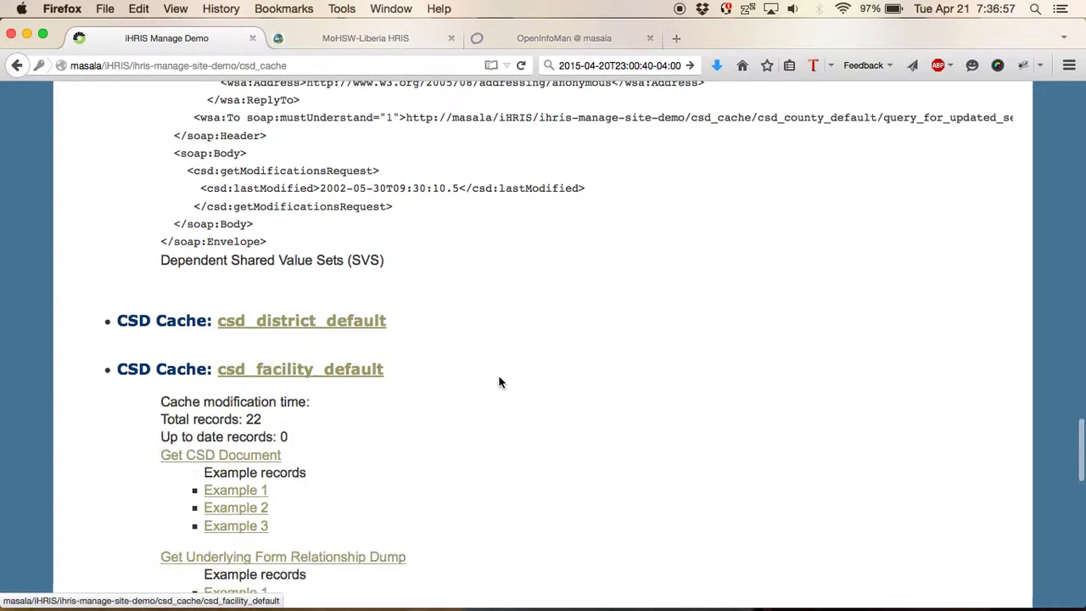
scroll(499, 382, down, 5)
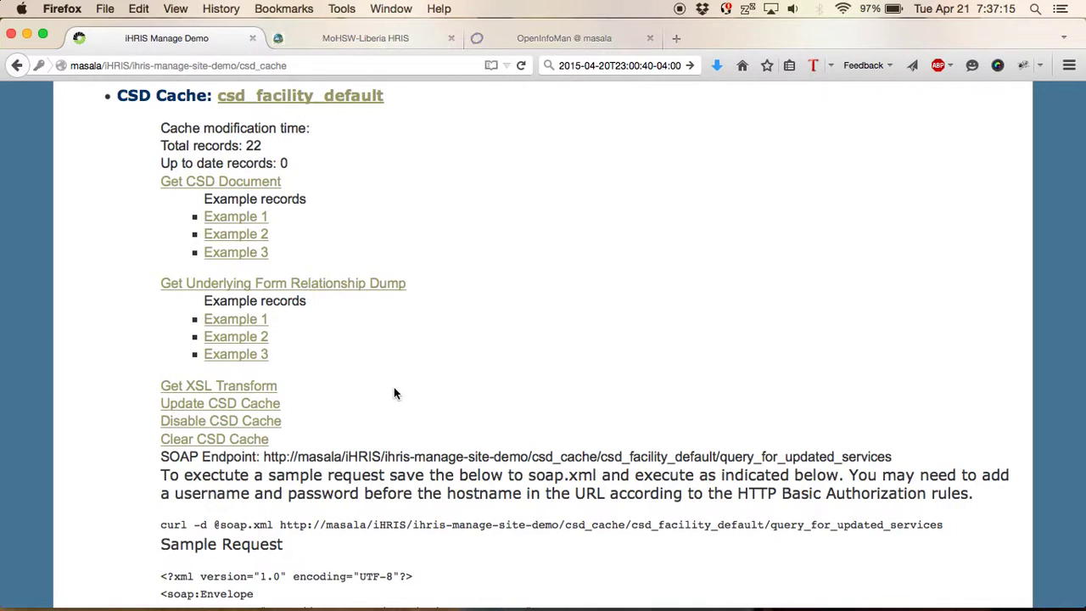
scroll(564, 245, up, 20)
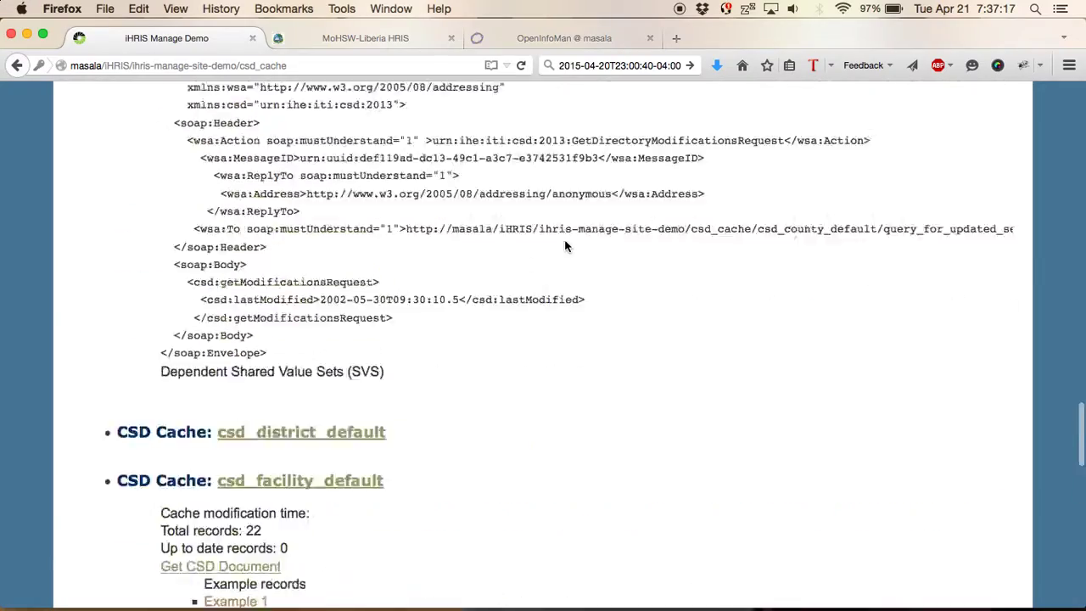
- On the MoHSW-Liberia HRIS site, expand csd_manage_liberia and run Update CSD Cache
click(365, 38)
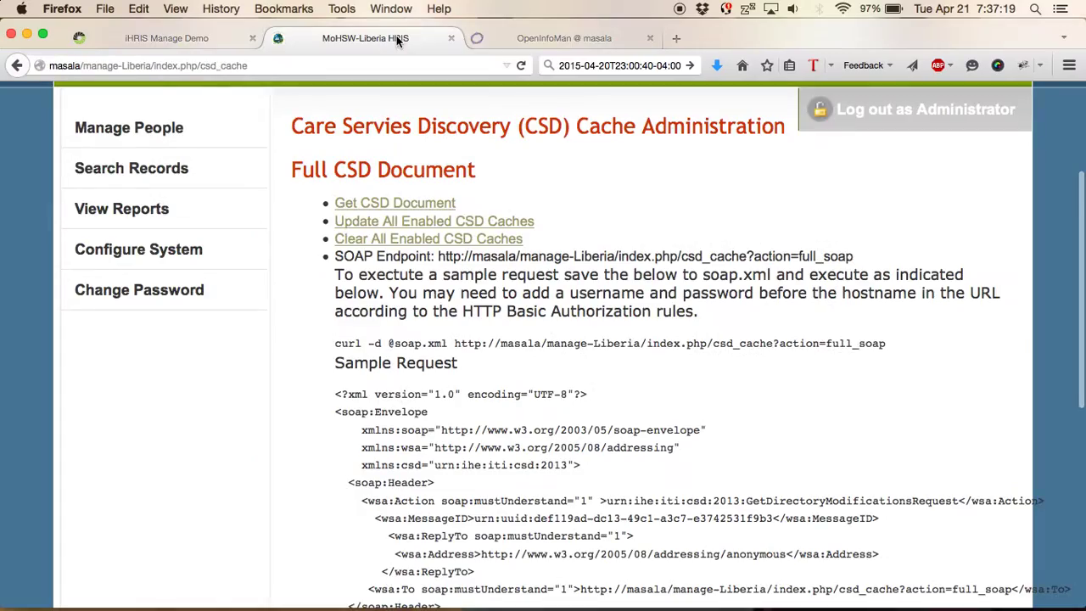
scroll(713, 388, down, 10)
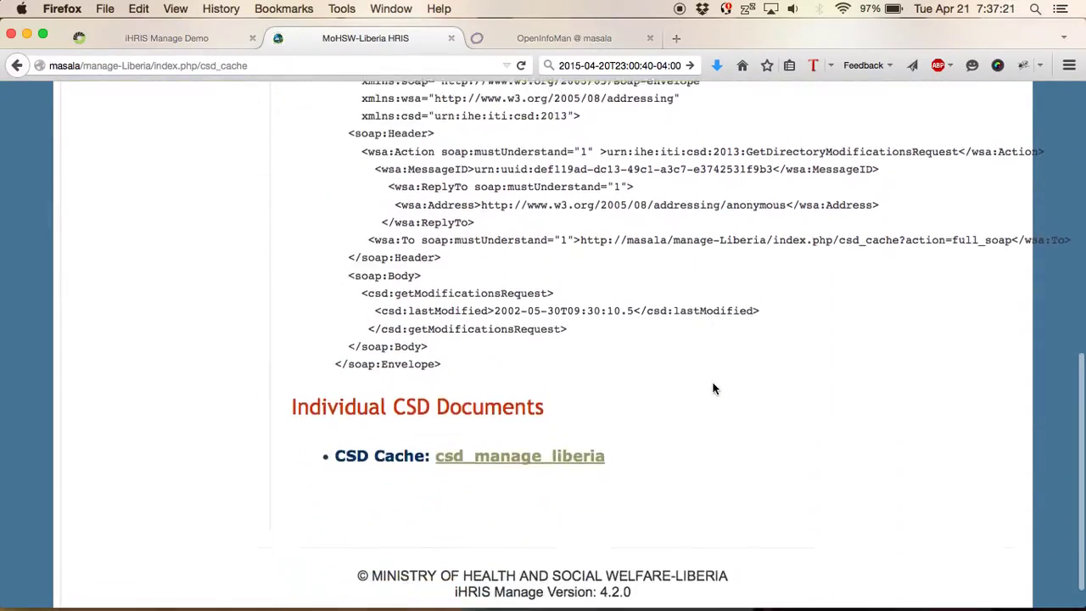
click(548, 456)
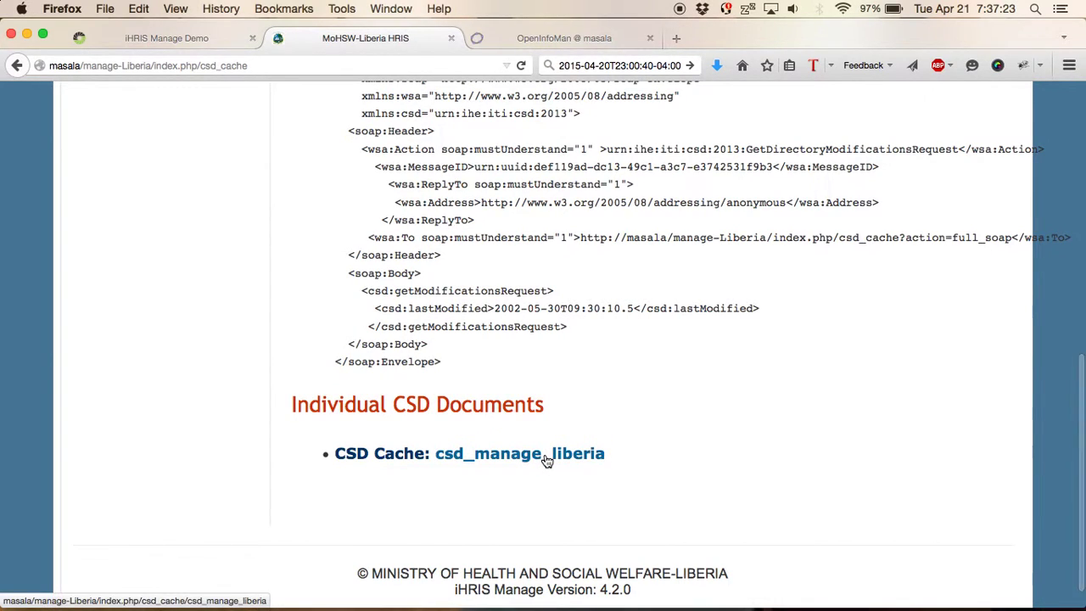
scroll(671, 389, down, 5)
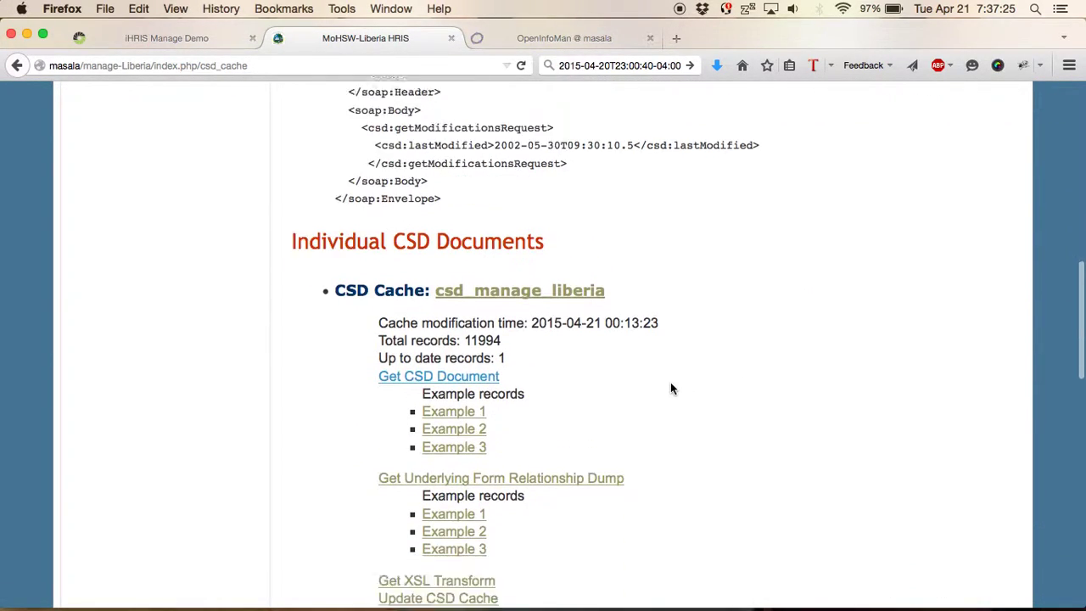
scroll(670, 389, down, 4)
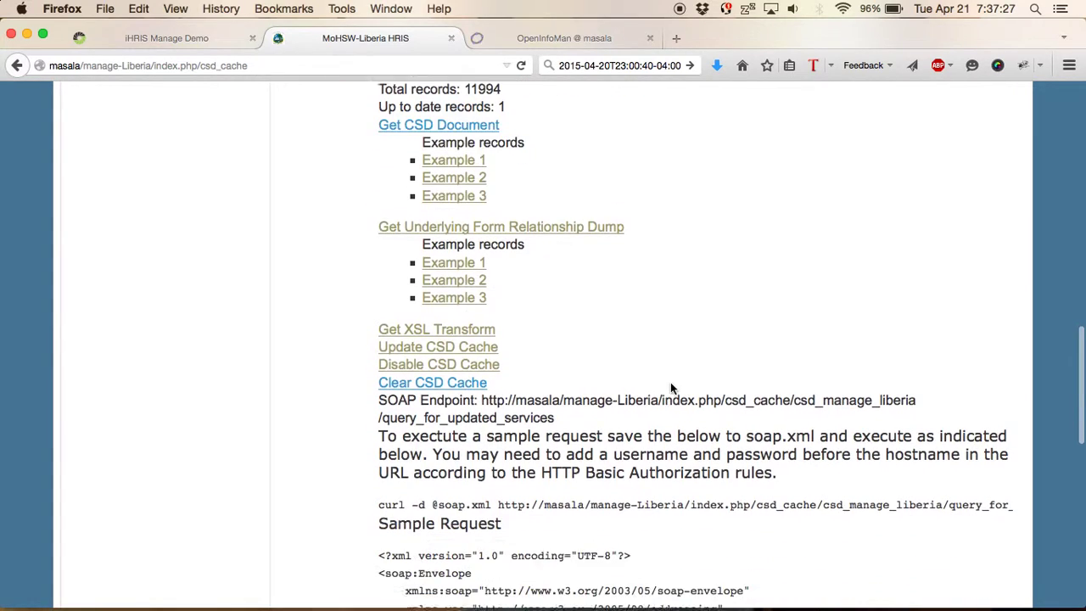
click(468, 343)
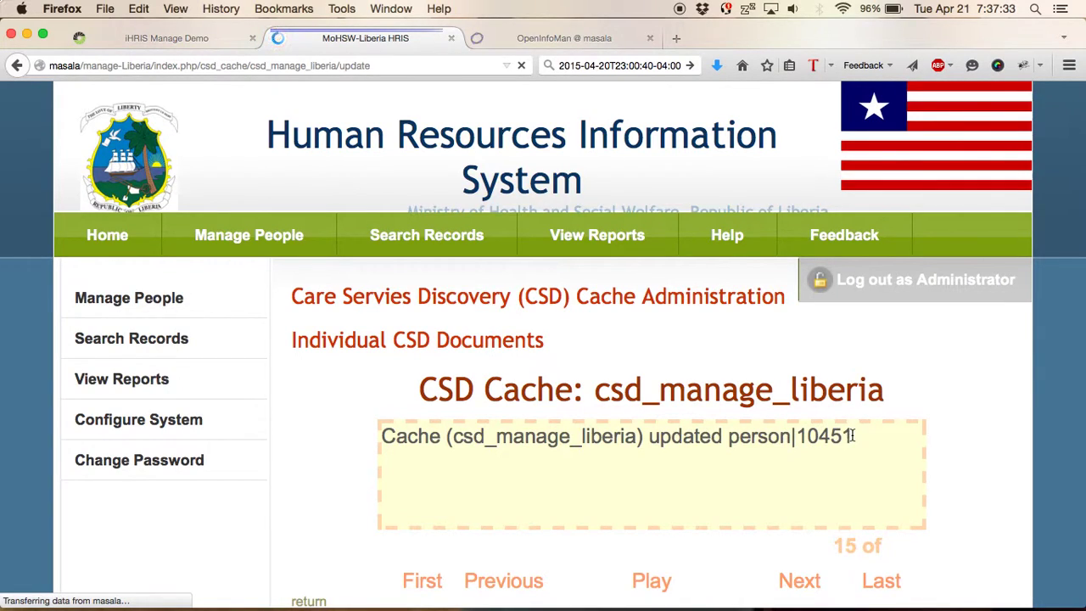
drag(832, 429, 856, 444)
- In an enlarged Terminal, ssh to masala and log into MySQL as root
key(super+Tab)
key(super+Tab)
key(super+Tab)
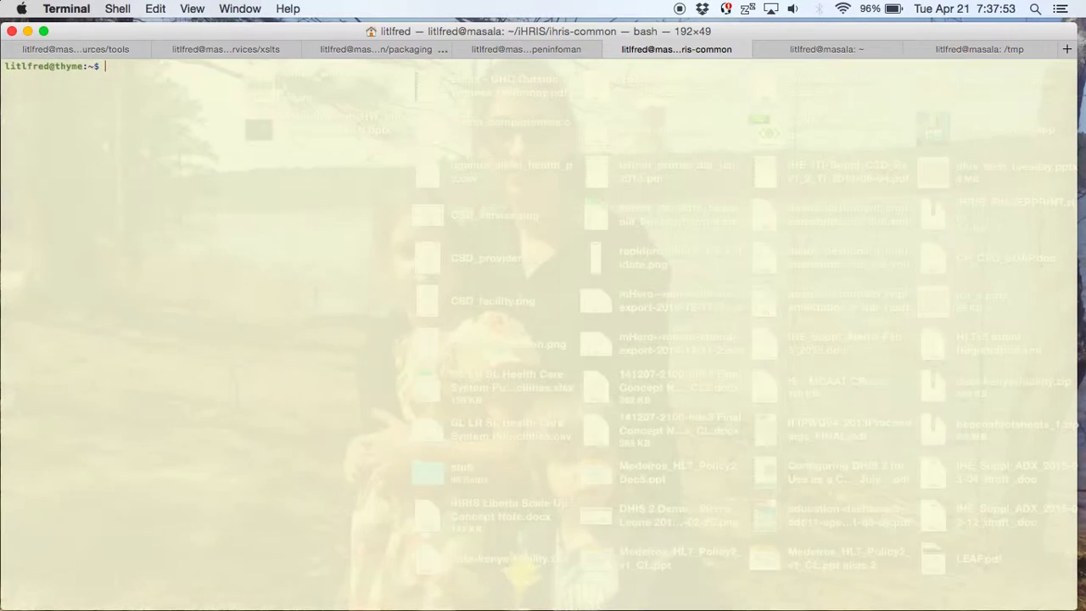
key(super+End)
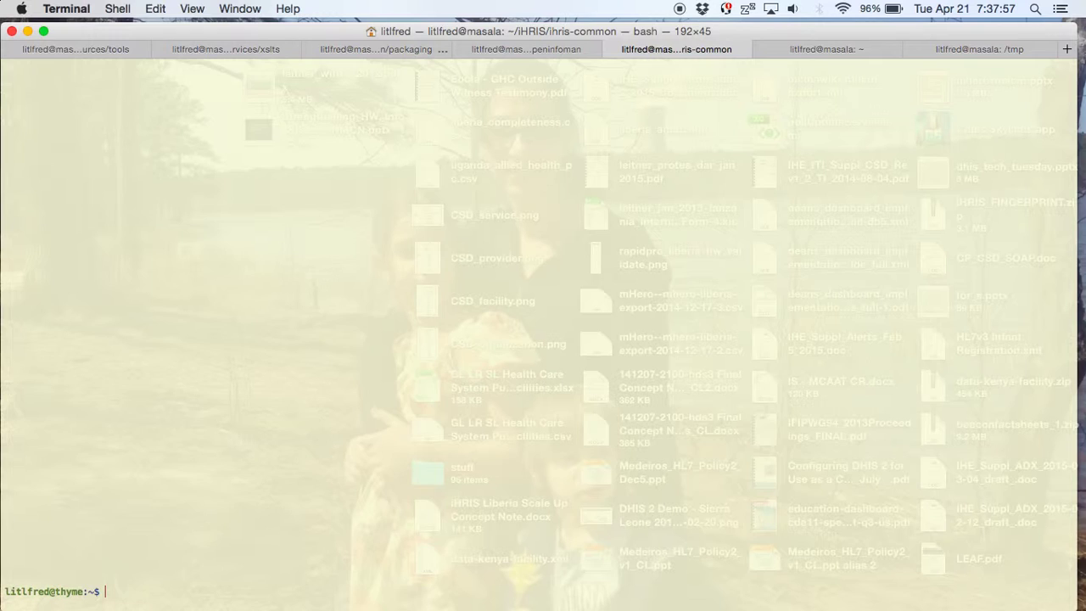
key(super+plus)
key(super+plus)
key(super+plus)
key(super+plus)
key(super+plus)
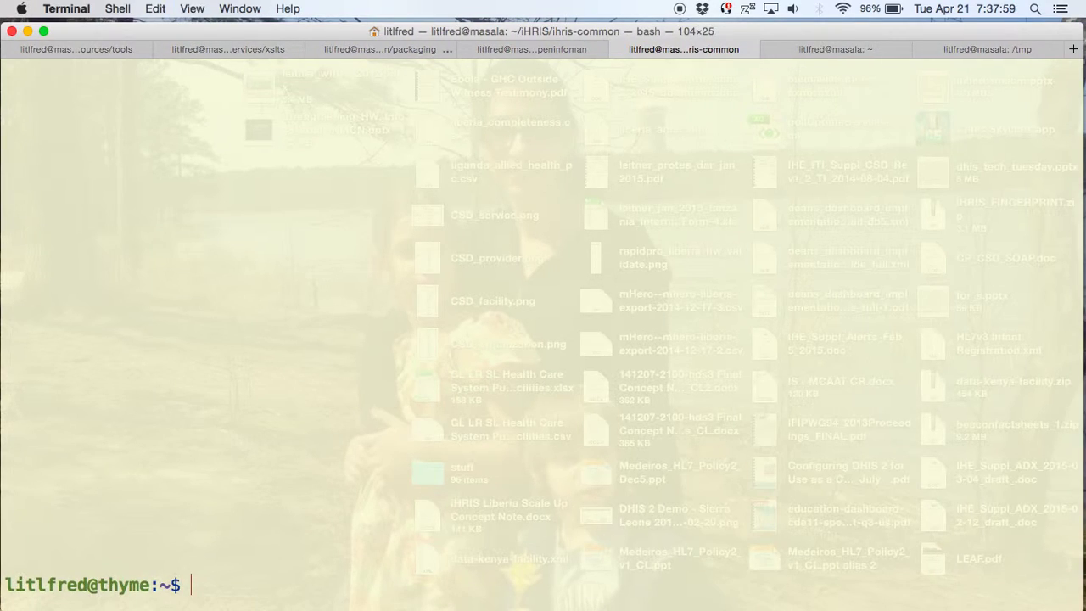
text(ssh masala)
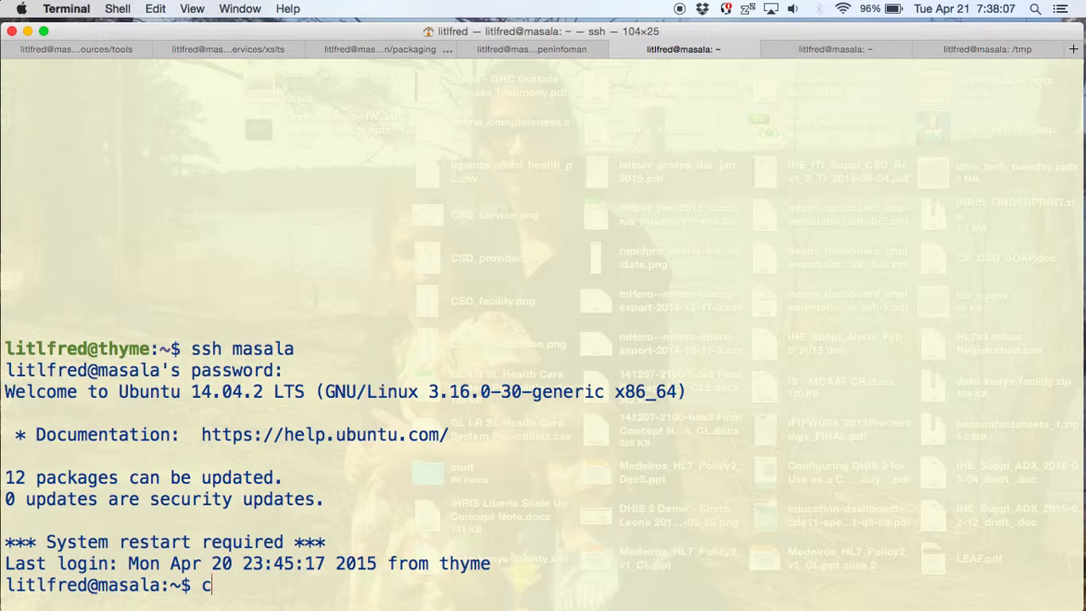
text(mysql -u root -p)
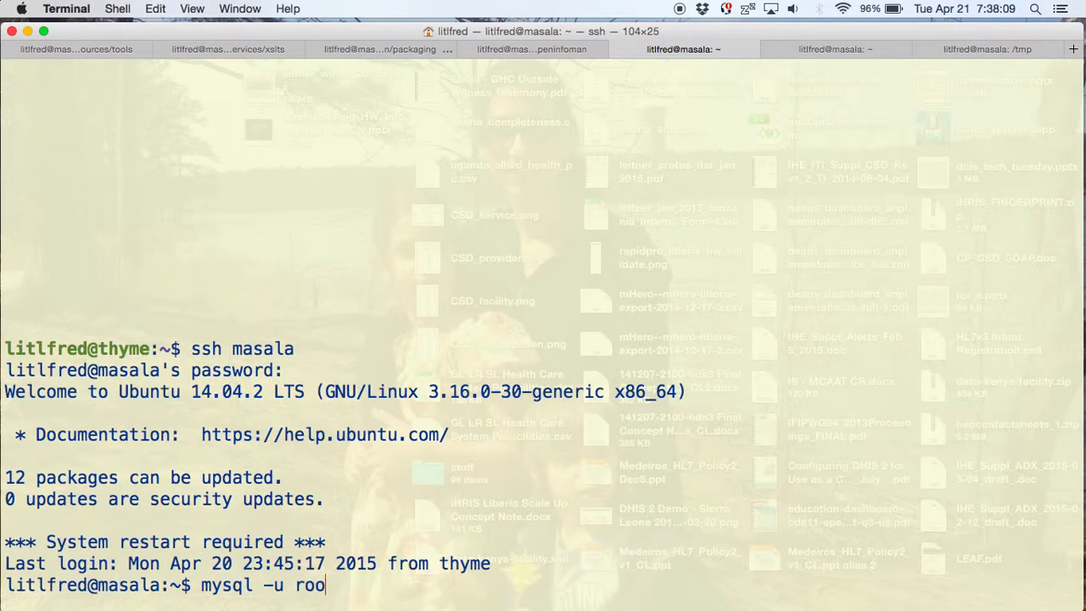
key(Return)
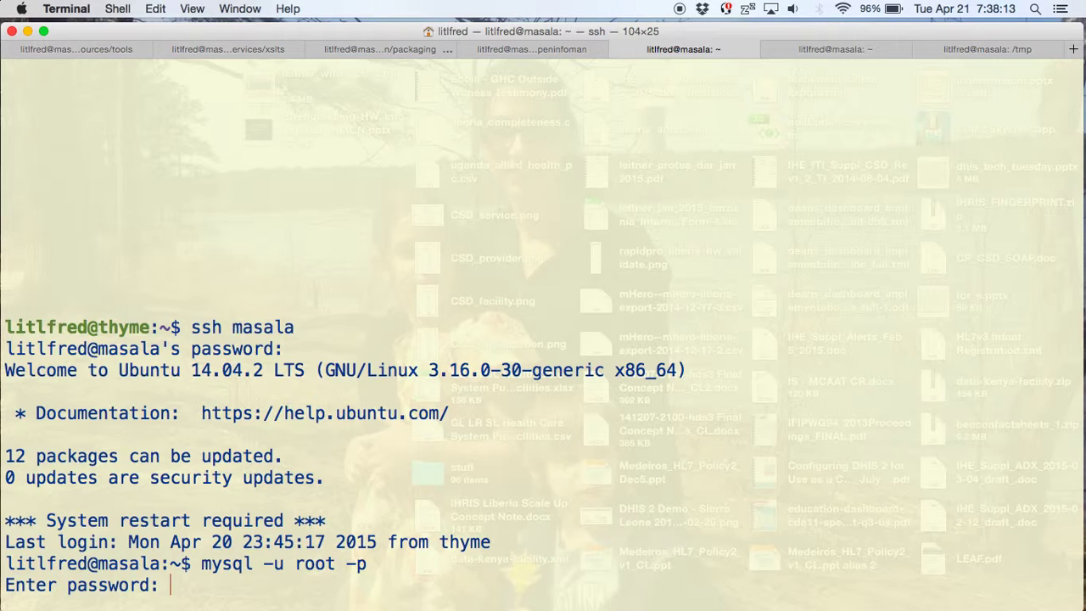
key(Return)
- Recall the 'use' command from history to switch to manage_liberia_4_2_feb_5_2015
text(use)
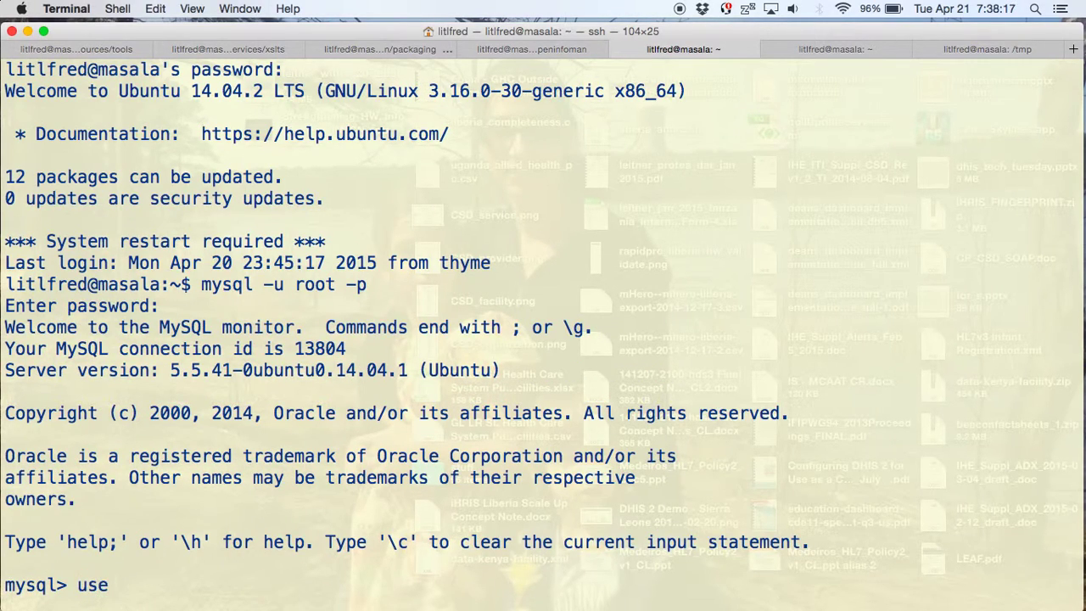
key(ctrl+r)
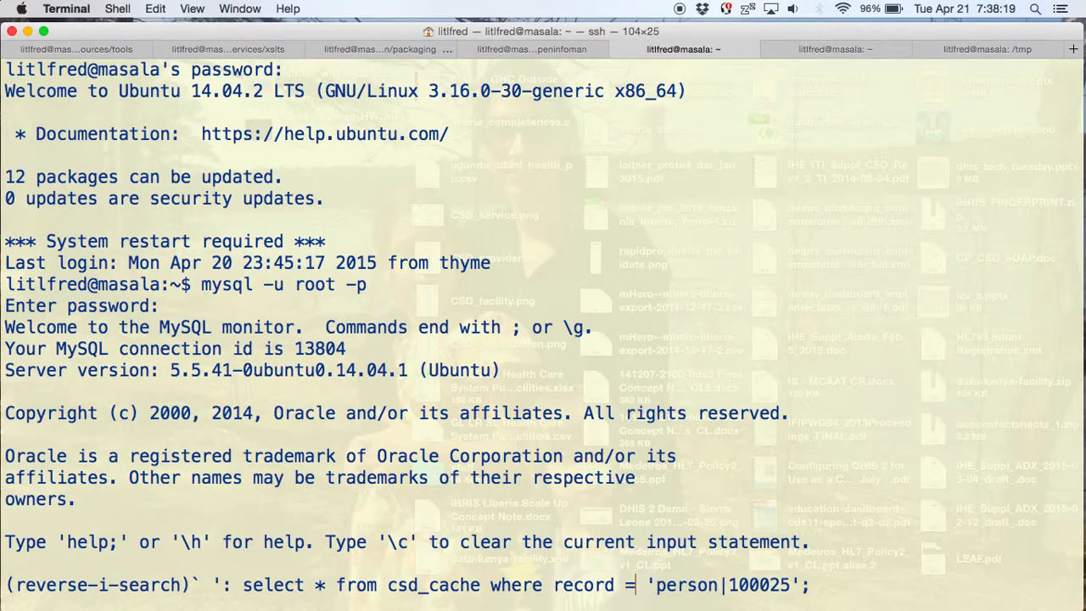
text(use)
key(ctrl+a)
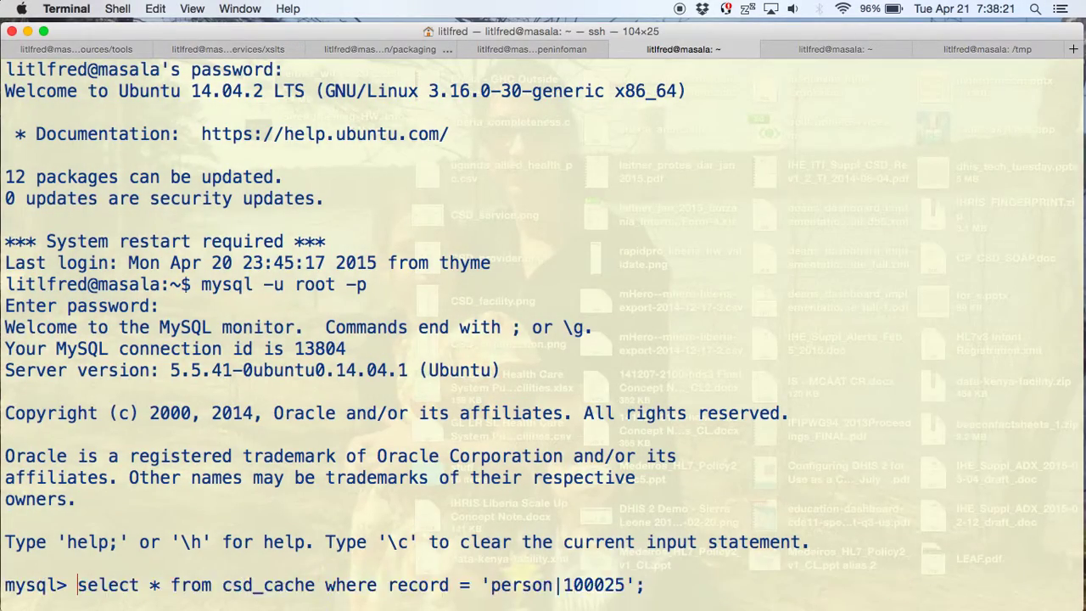
key(ctrl+r)
text(use)
key(Return)
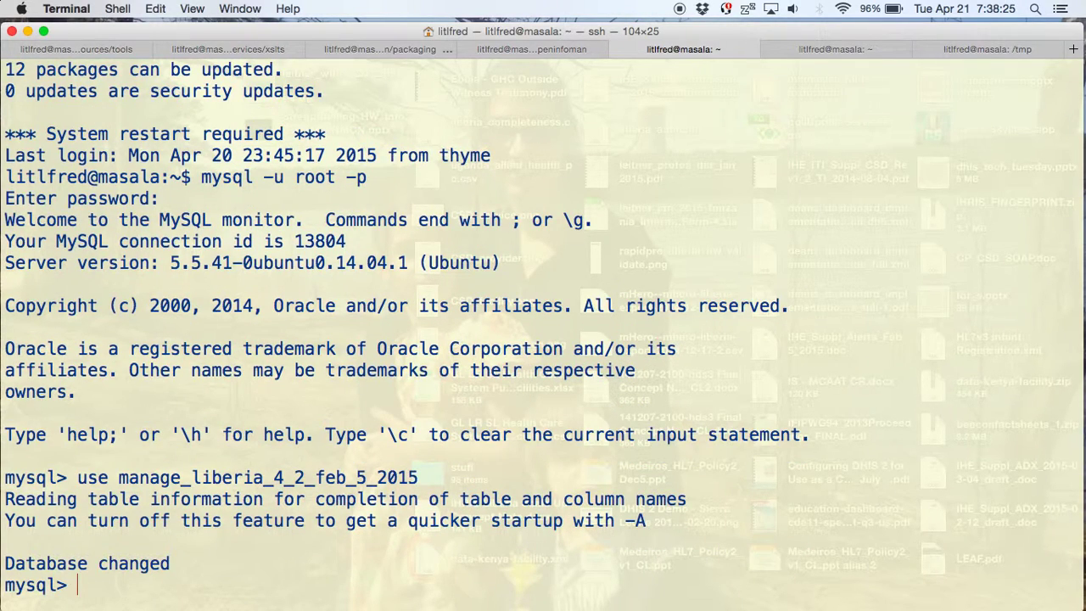
- List the tables, locate csd_cache, and run select * from csd_cache limit 1;
text(show tables;)
key(Return)
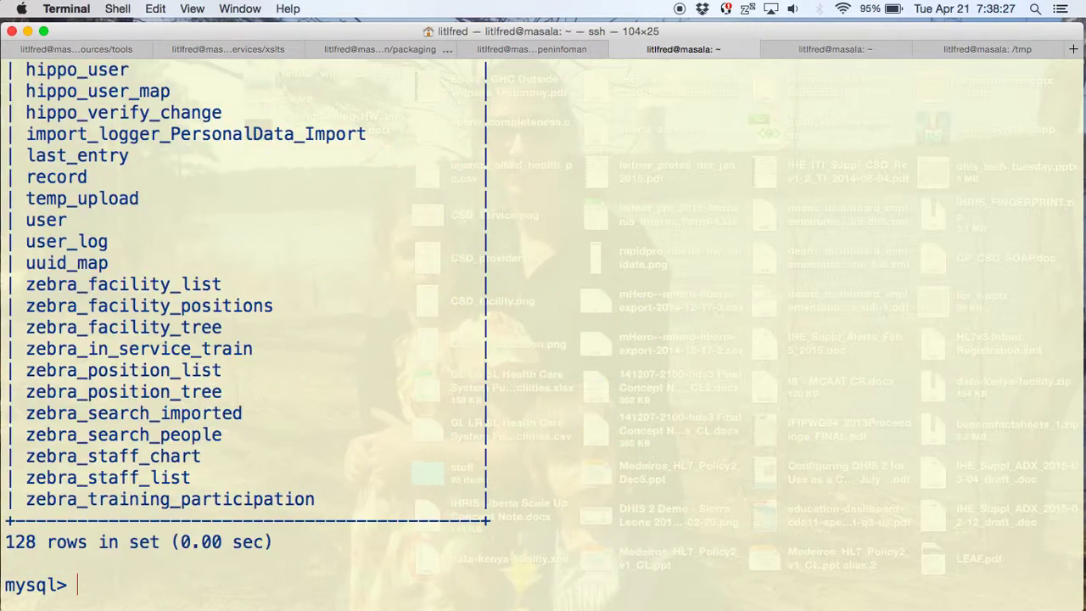
scroll(674, 269, up, 20)
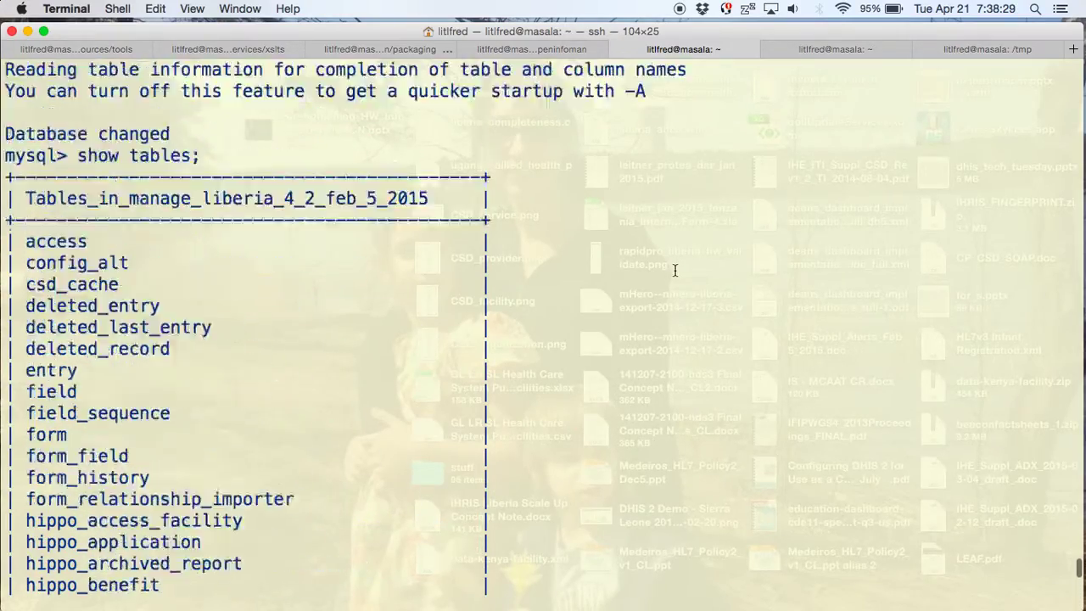
scroll(675, 270, down, 8)
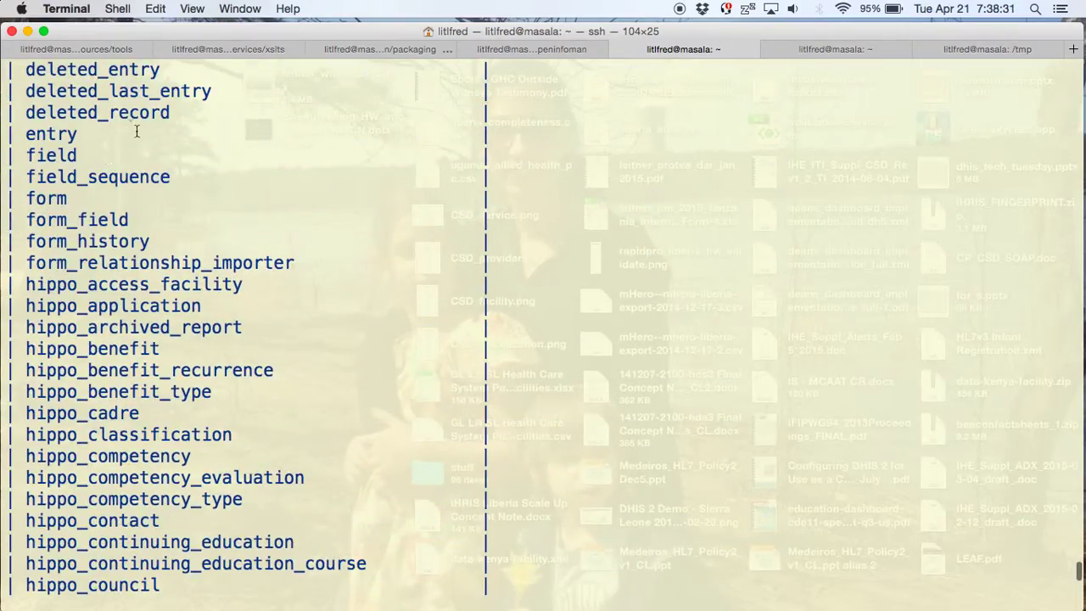
scroll(136, 131, up, 4)
drag(127, 329, 28, 332)
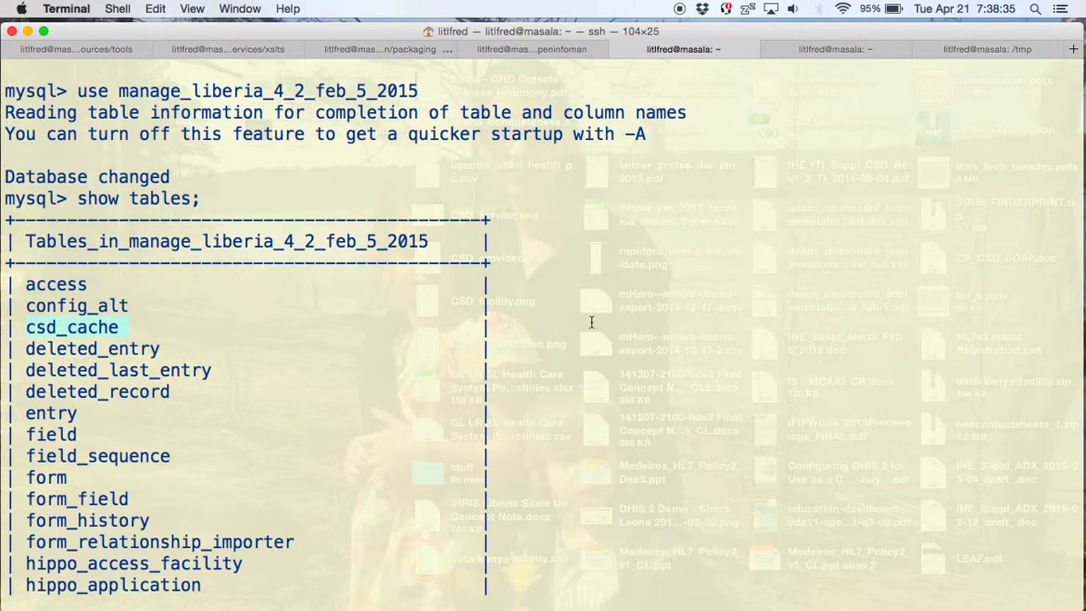
scroll(592, 322, down, 10)
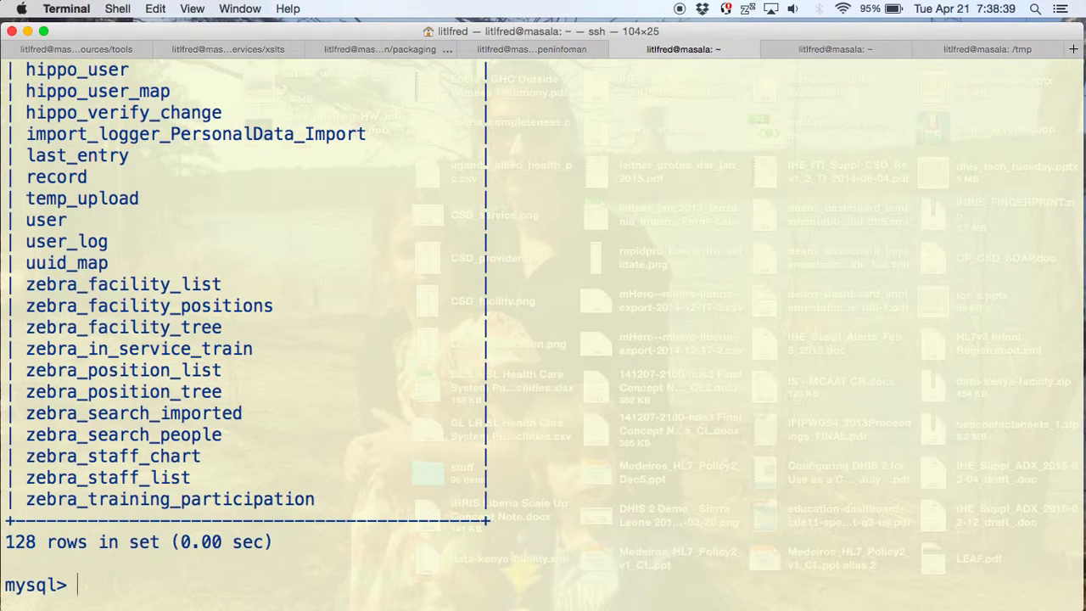
text(select * )
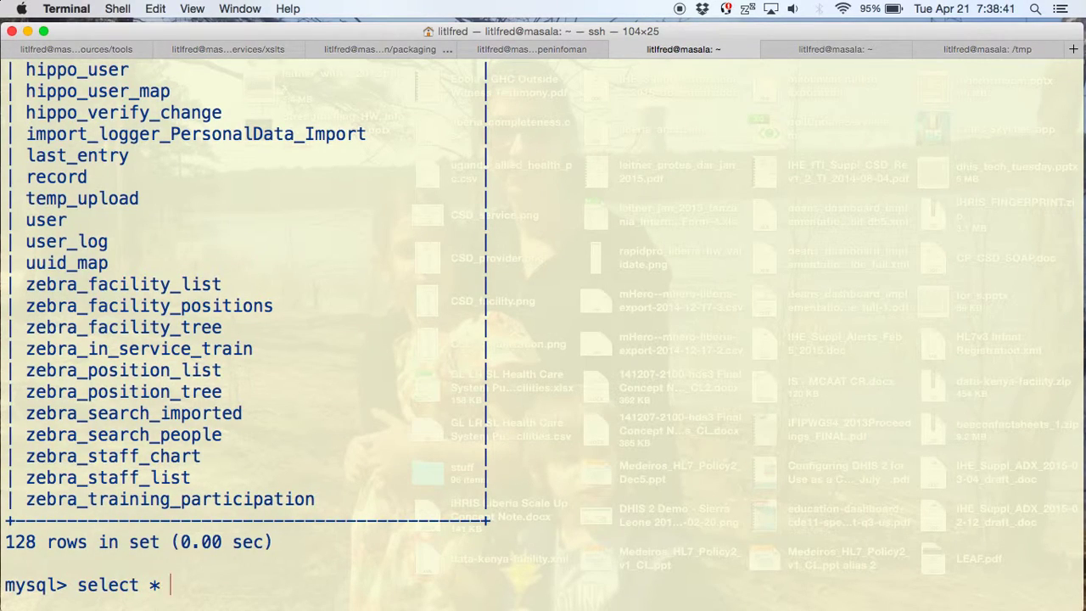
text(from csd_cac)
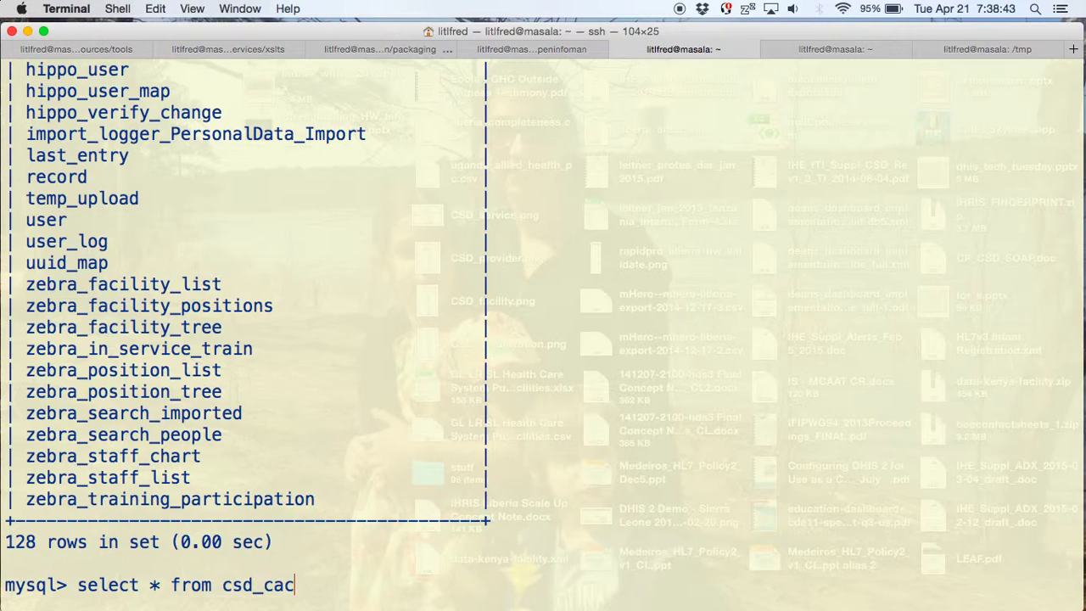
text(he limit 1;)
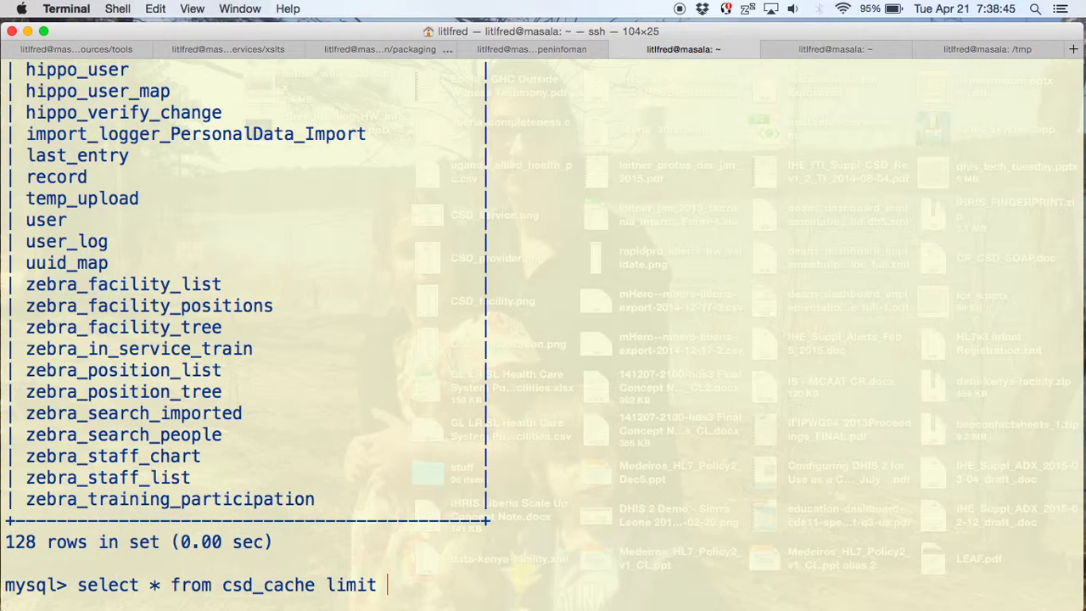
key(Return)
- Highlight the person|100025 record, its csd_manage_liberia relationship and csd_manage_liberia.xsl transform
scroll(648, 326, up, 20)
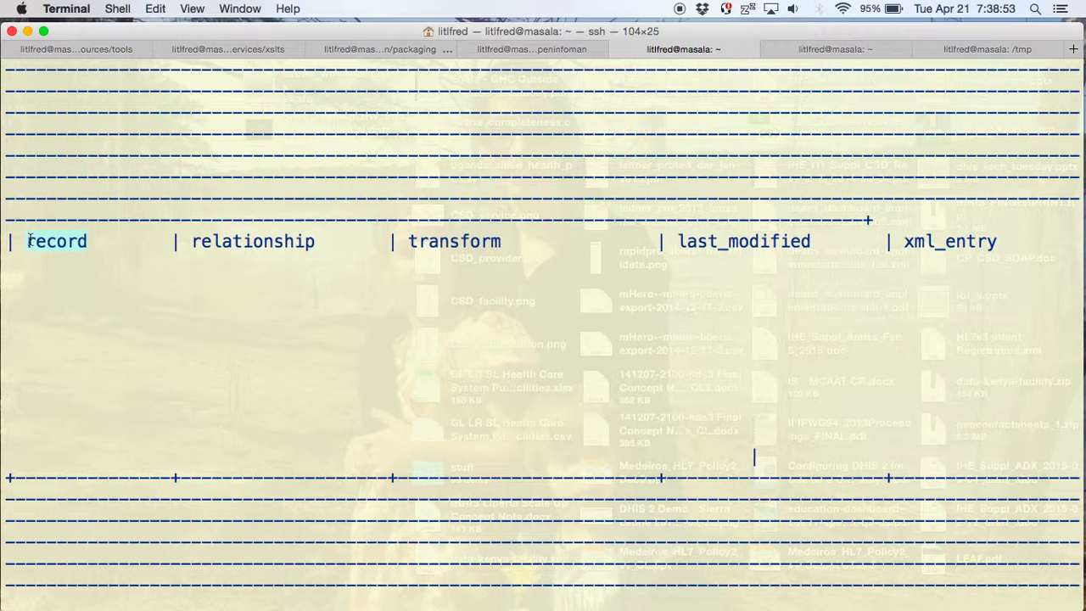
scroll(194, 308, down, 10)
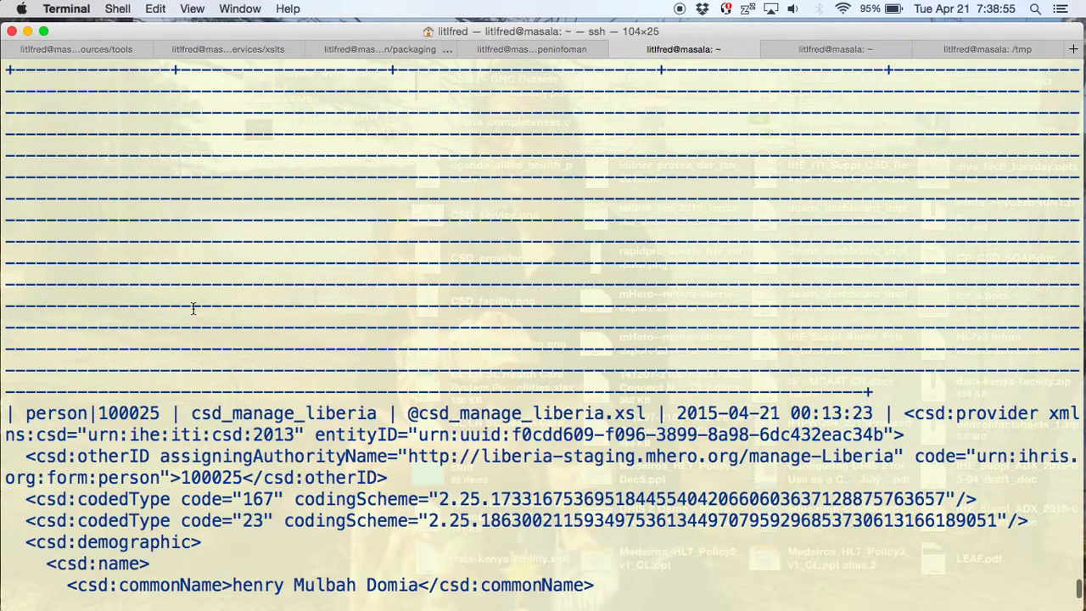
drag(25, 413, 159, 412)
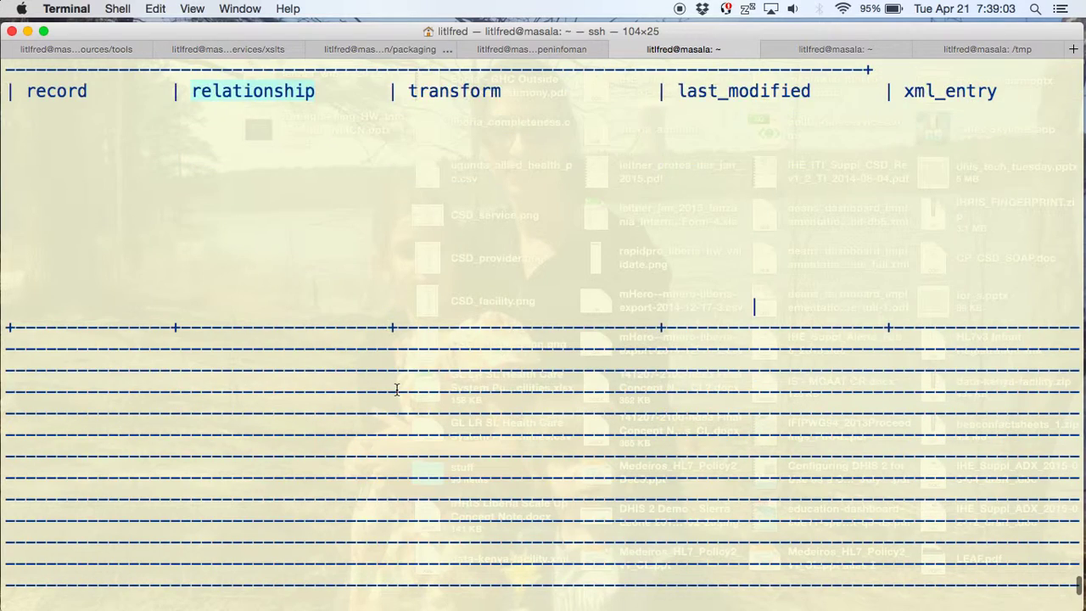
drag(388, 435, 192, 435)
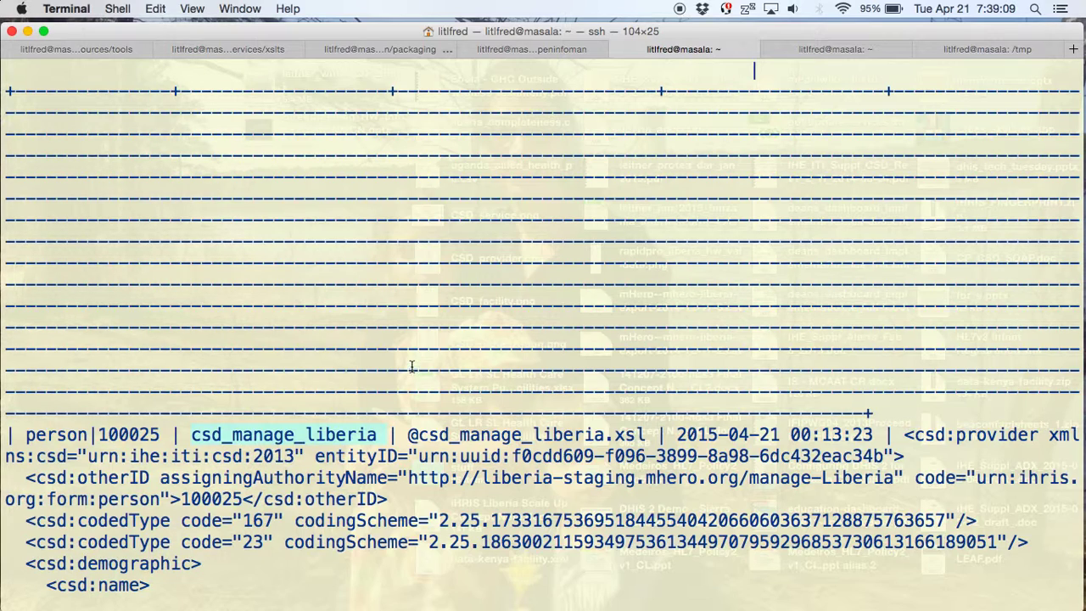
scroll(411, 367, down, 1)
scroll(412, 367, up, 5)
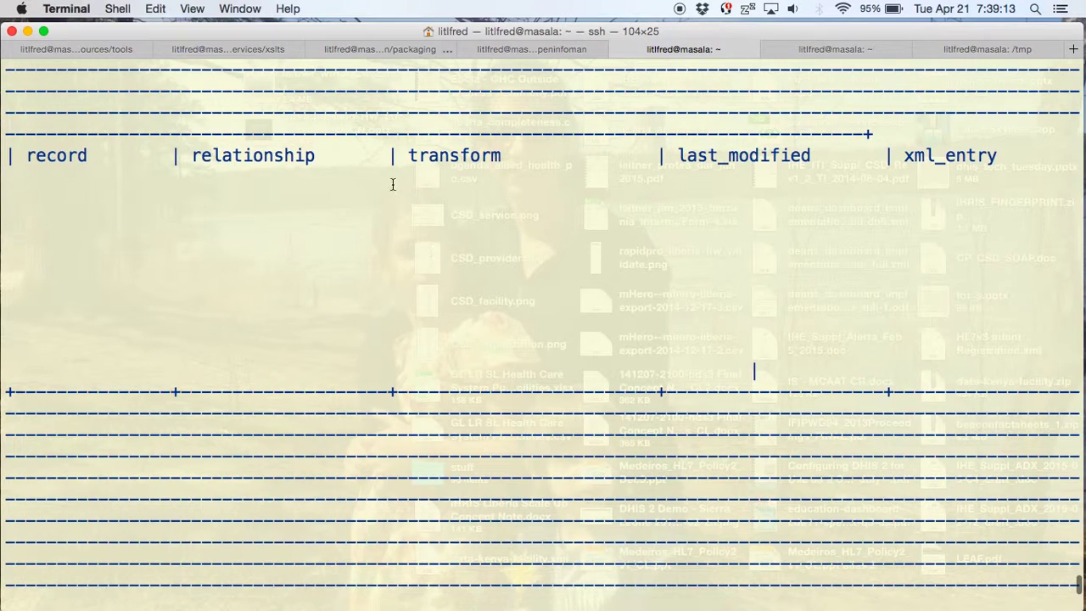
double_click(437, 156)
scroll(552, 338, down, 5)
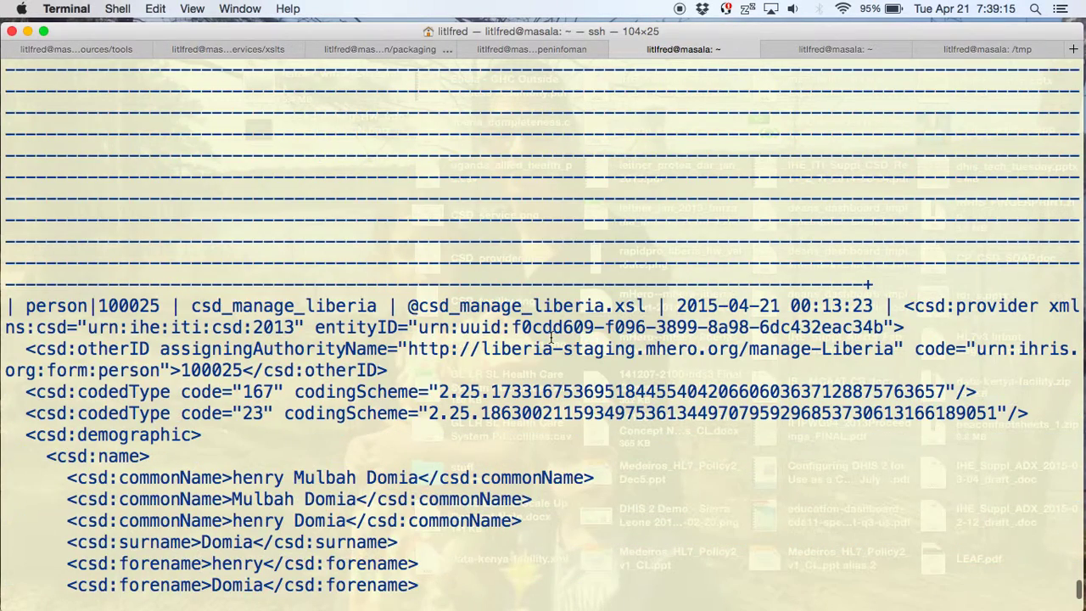
drag(407, 308, 641, 309)
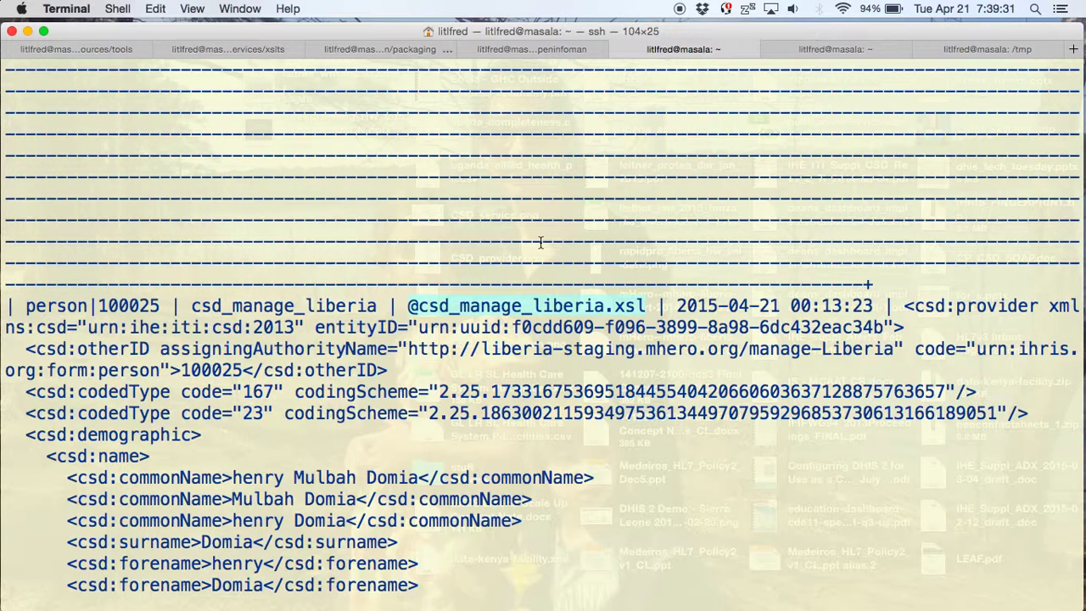
scroll(541, 243, up, 5)
drag(678, 156, 814, 155)
scroll(826, 383, down, 5)
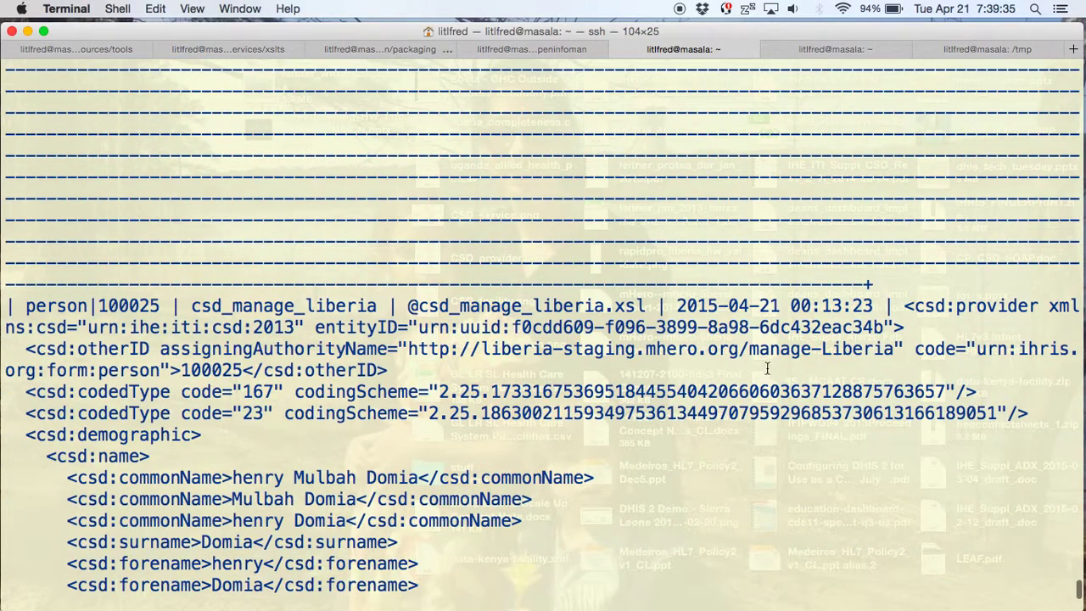
drag(675, 305, 873, 305)
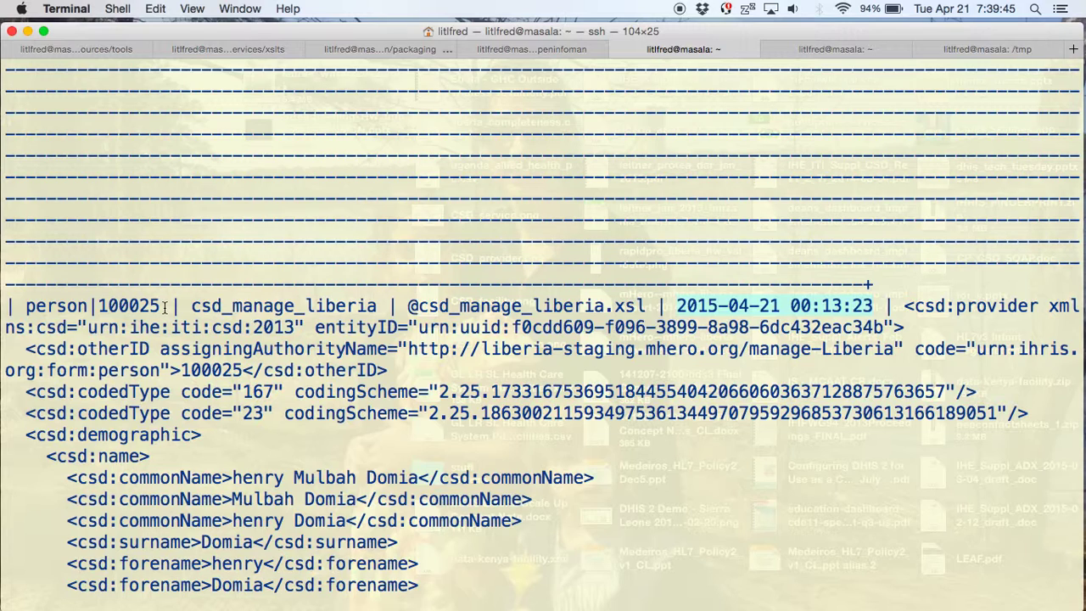
scroll(255, 282, up, 5)
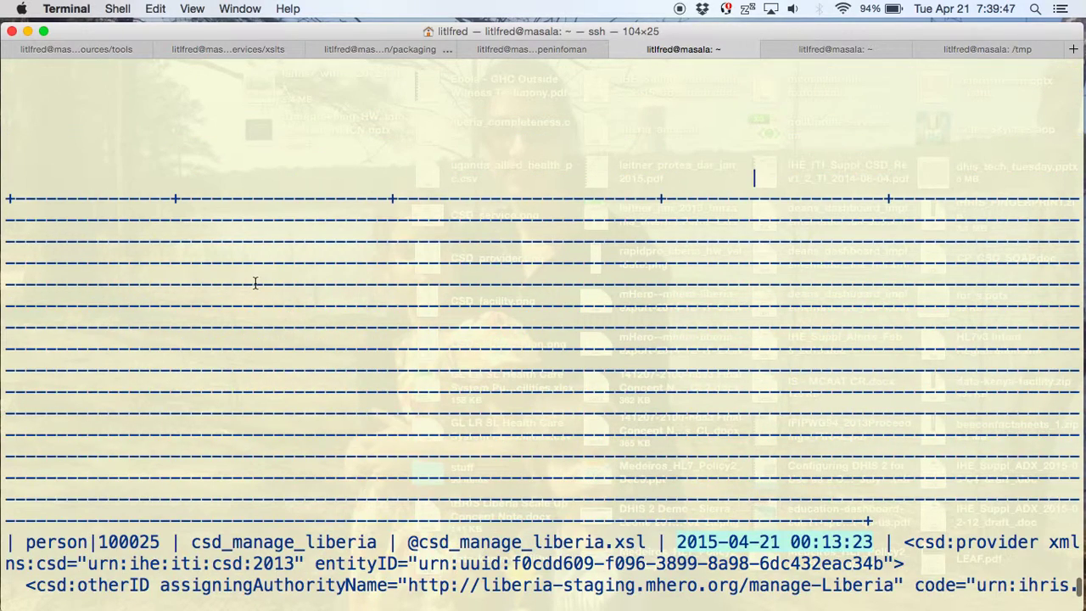
scroll(255, 283, up, 5)
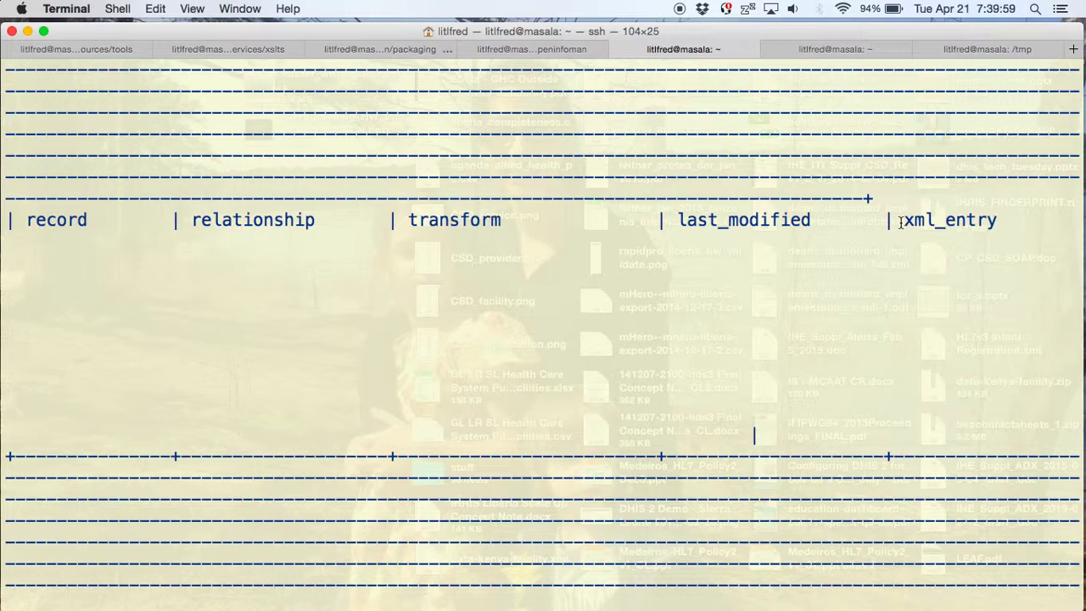
- Highlight the xml_entry header and the record's CSD provider XML, then return to the browser
drag(901, 222, 997, 222)
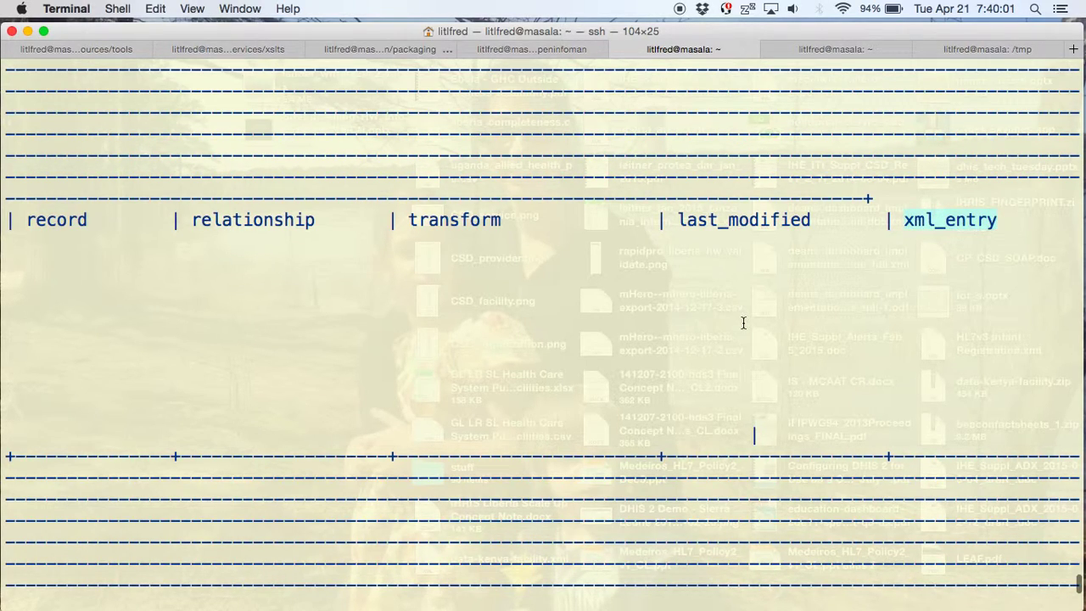
scroll(743, 323, down, 10)
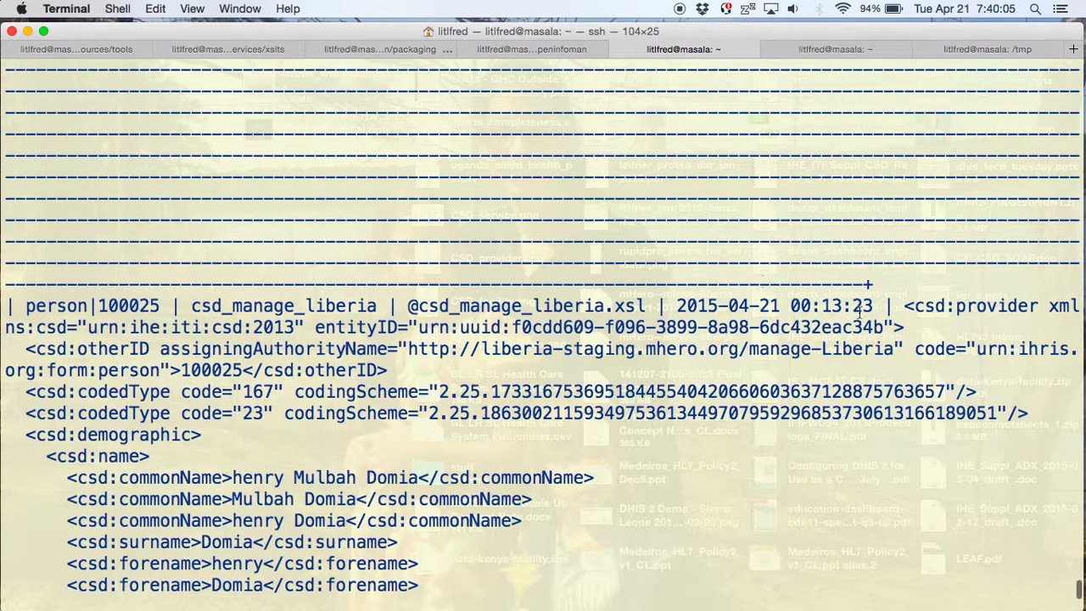
drag(902, 305, 902, 513)
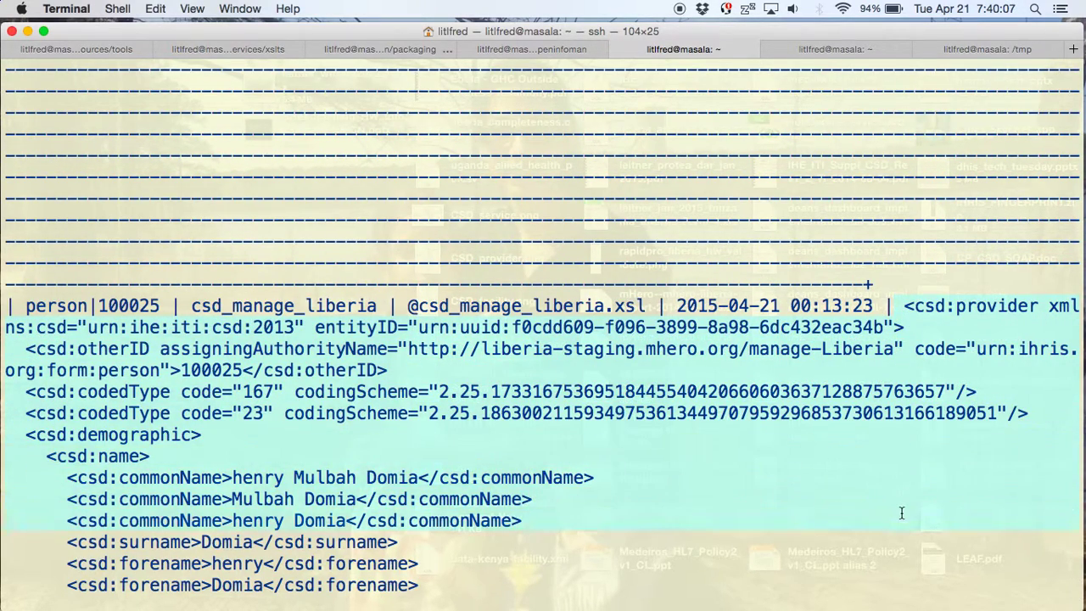
scroll(851, 296, up, 5)
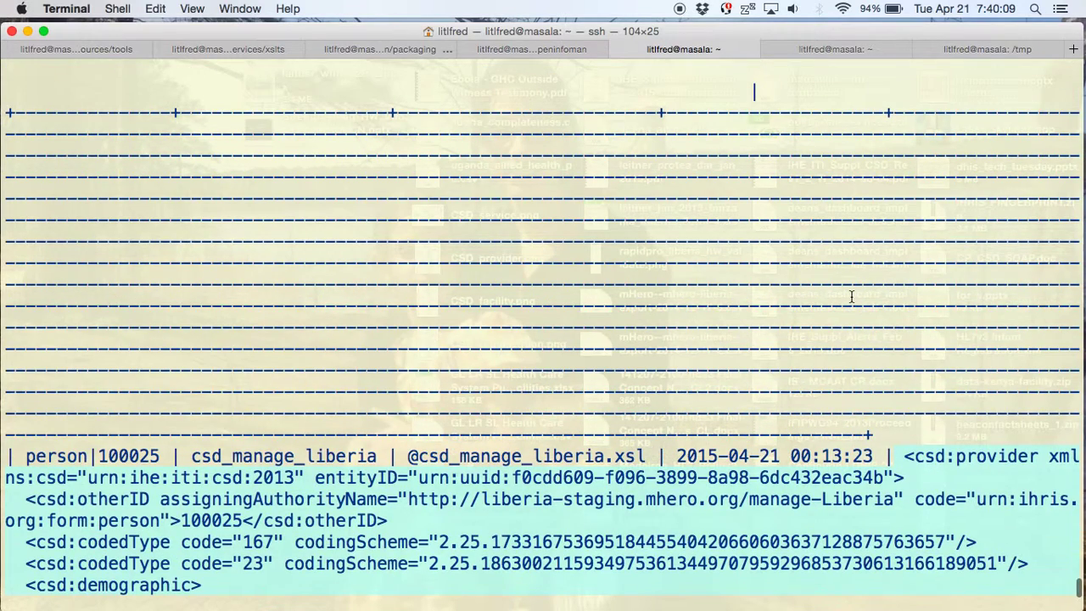
scroll(851, 297, up, 10)
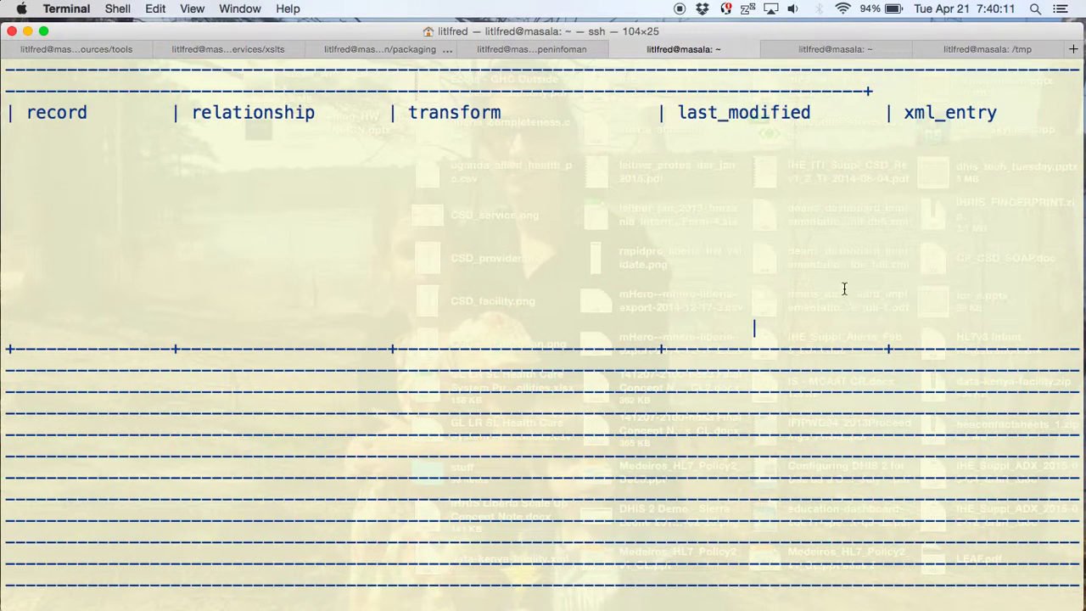
key(super+Tab)
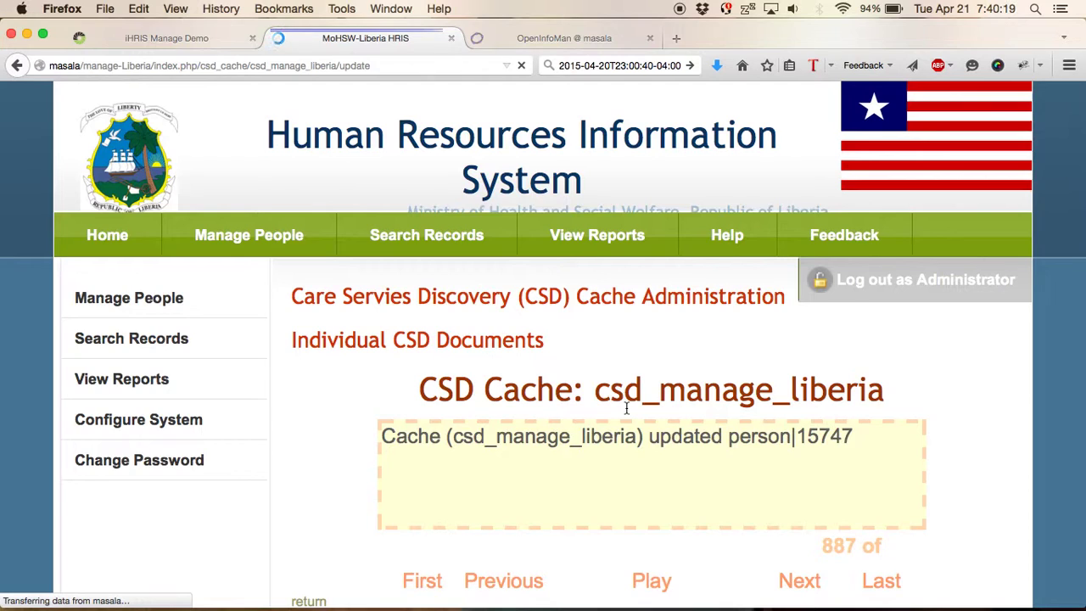
- In OpenInfoMan, show CSD Endpoints and its six registered documents, including masala-manage-liberia and providers
click(569, 38)
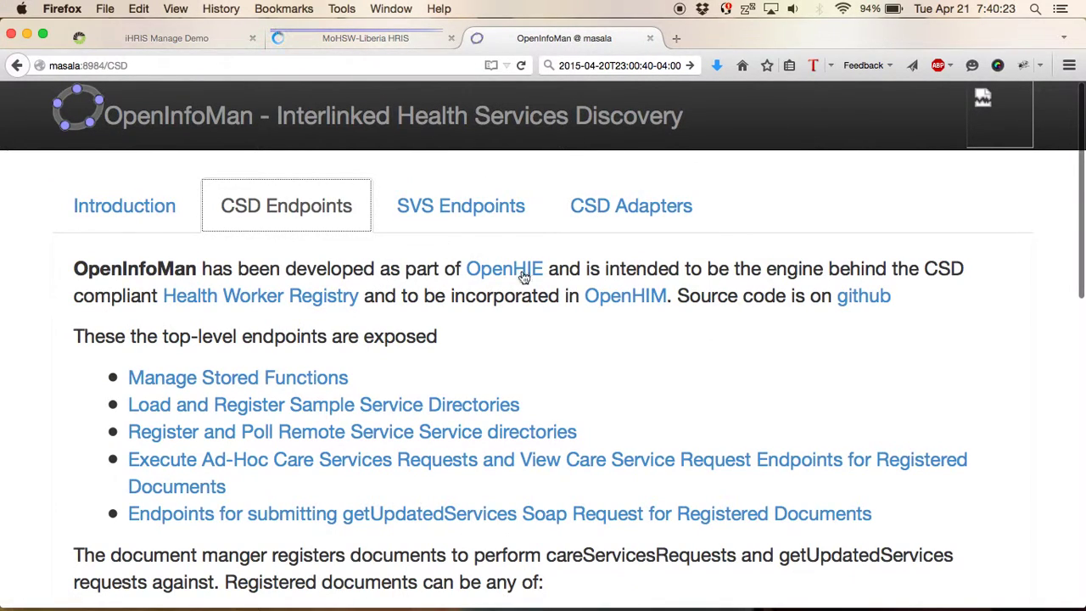
click(236, 142)
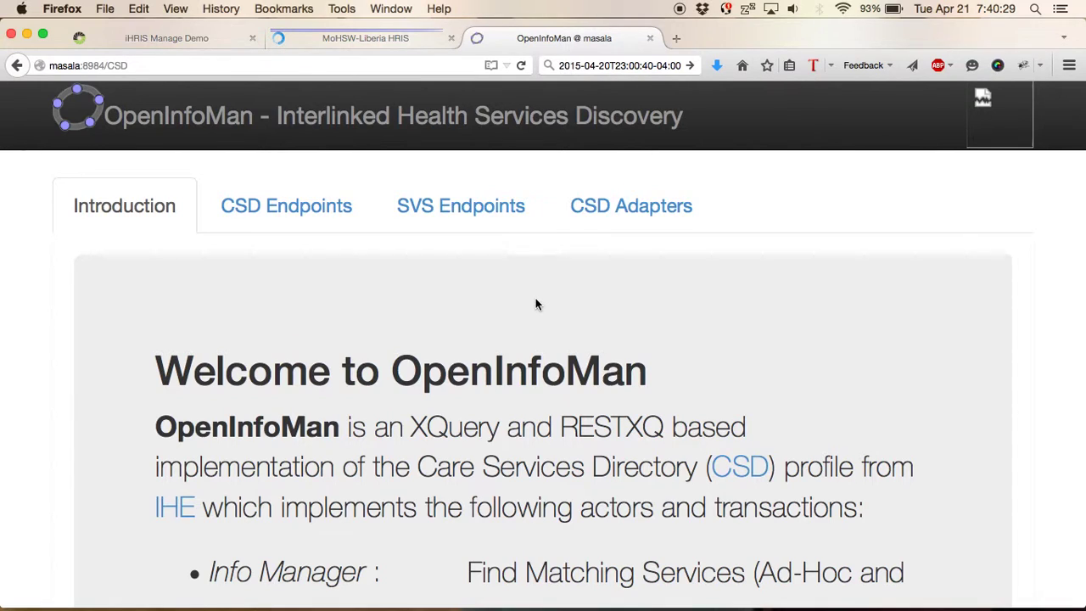
scroll(535, 299, down, 5)
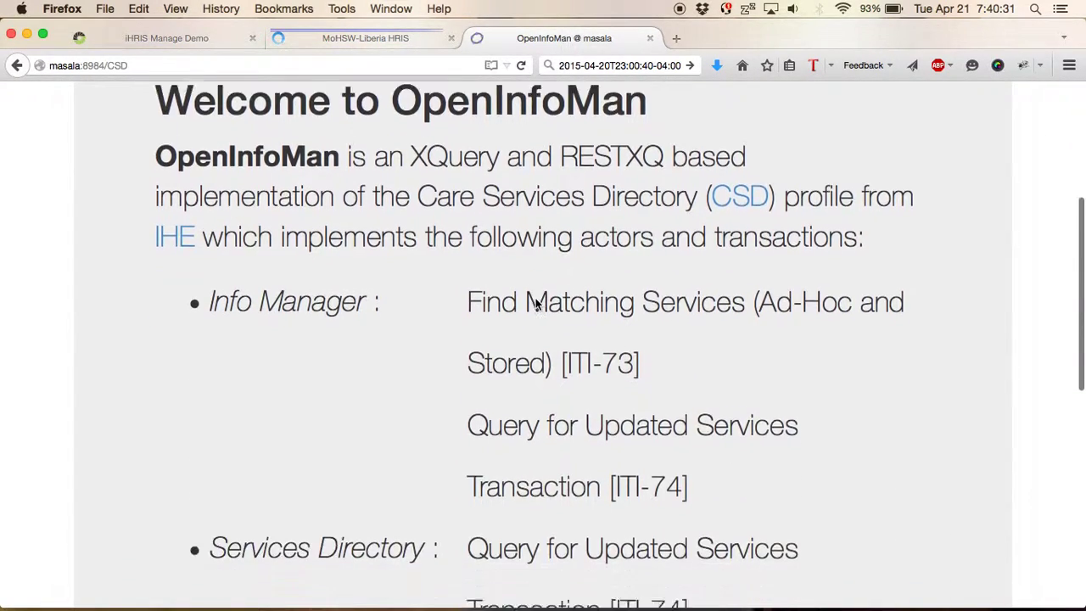
scroll(536, 300, down, 5)
scroll(536, 298, up, 5)
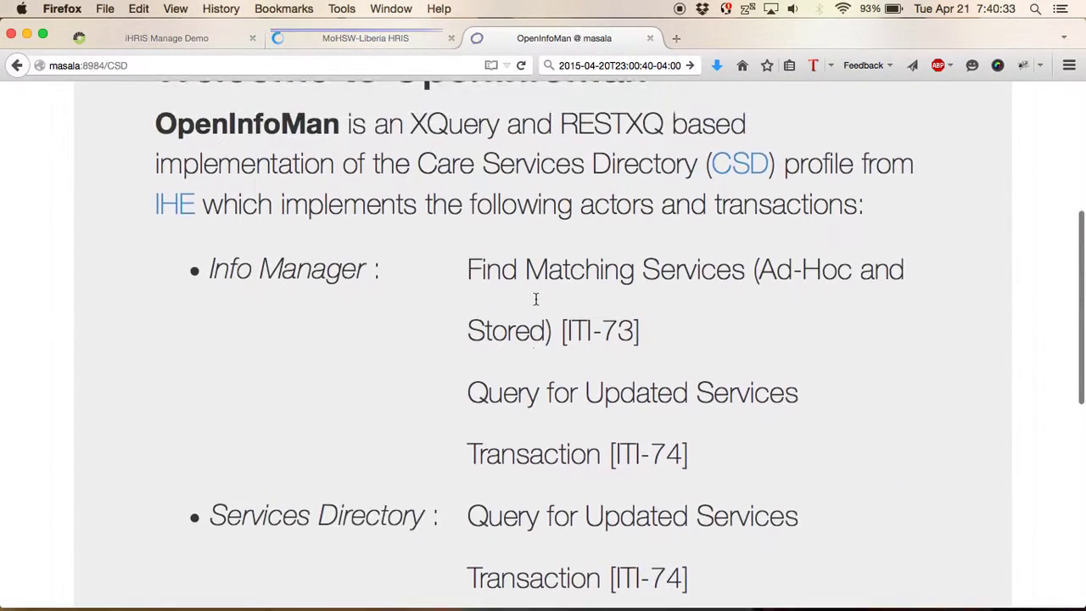
scroll(535, 299, up, 5)
click(318, 163)
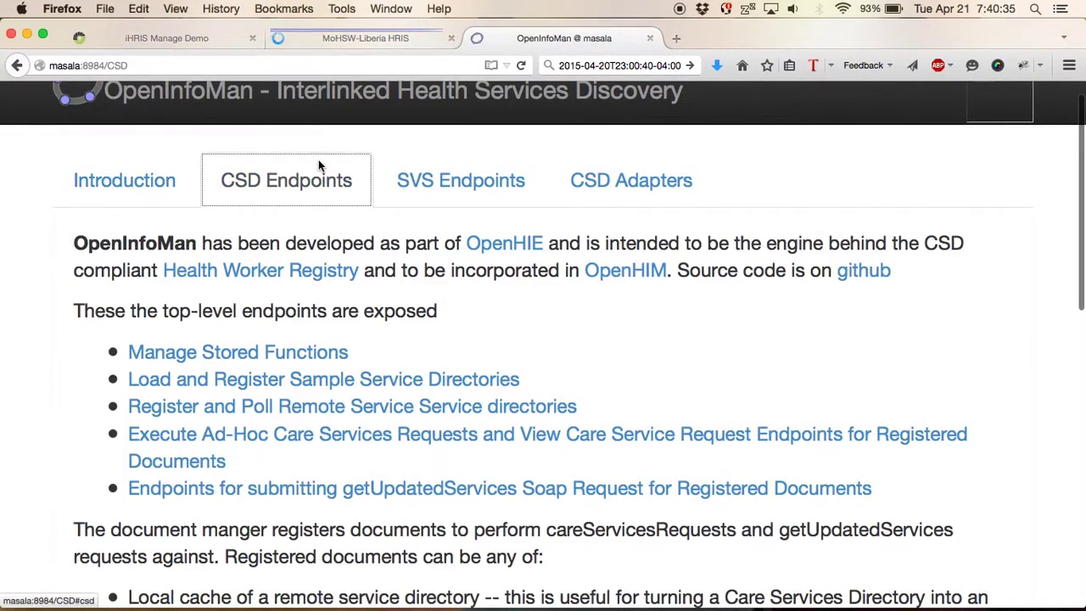
scroll(534, 282, down, 3)
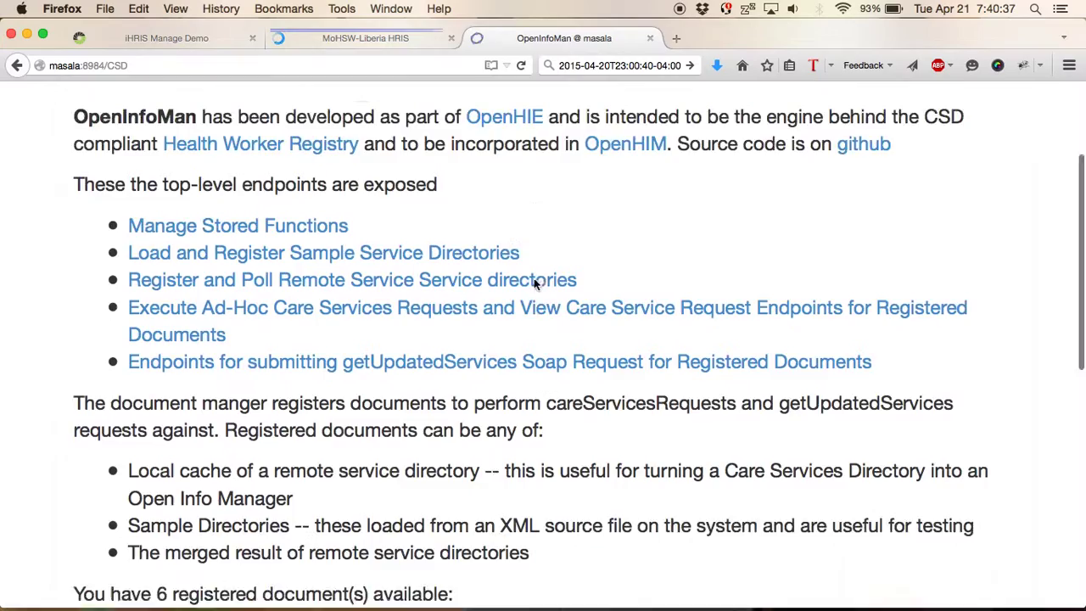
scroll(536, 285, down, 5)
key(super+plus)
key(super+plus)
key(super+minus)
key(super+minus)
key(super+minus)
key(super+minus)
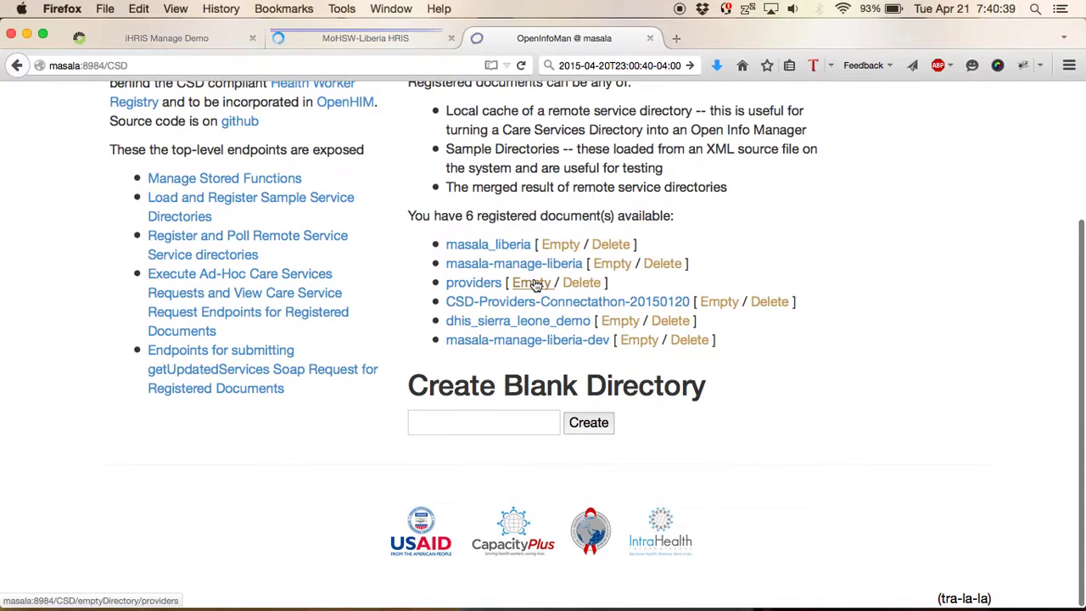
scroll(536, 284, up, 3)
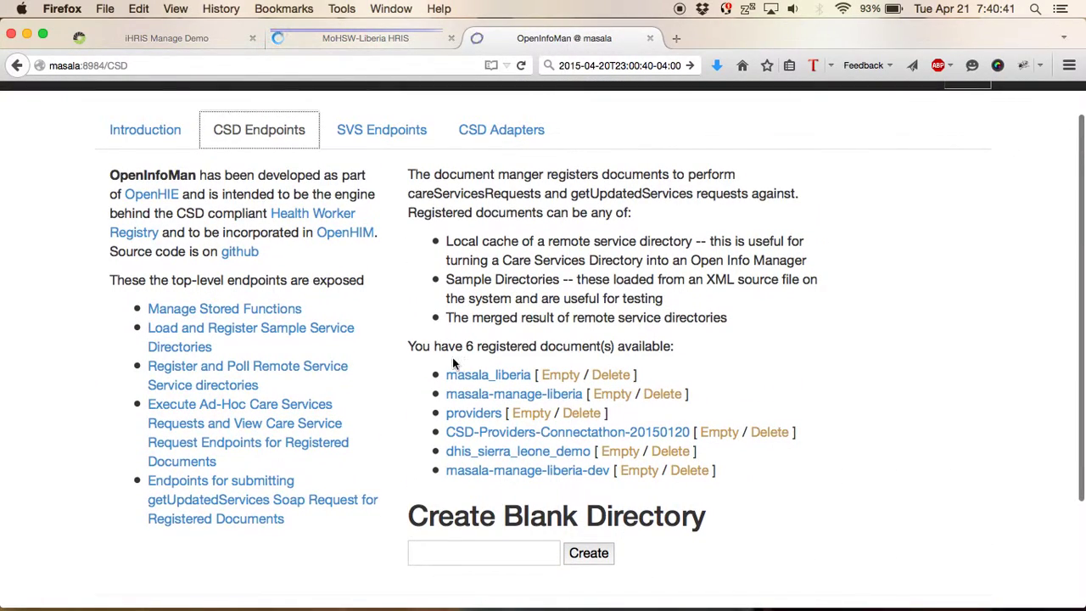
- Start a blank directory name 'our', then go to Register and Poll Remote Service directories
click(458, 541)
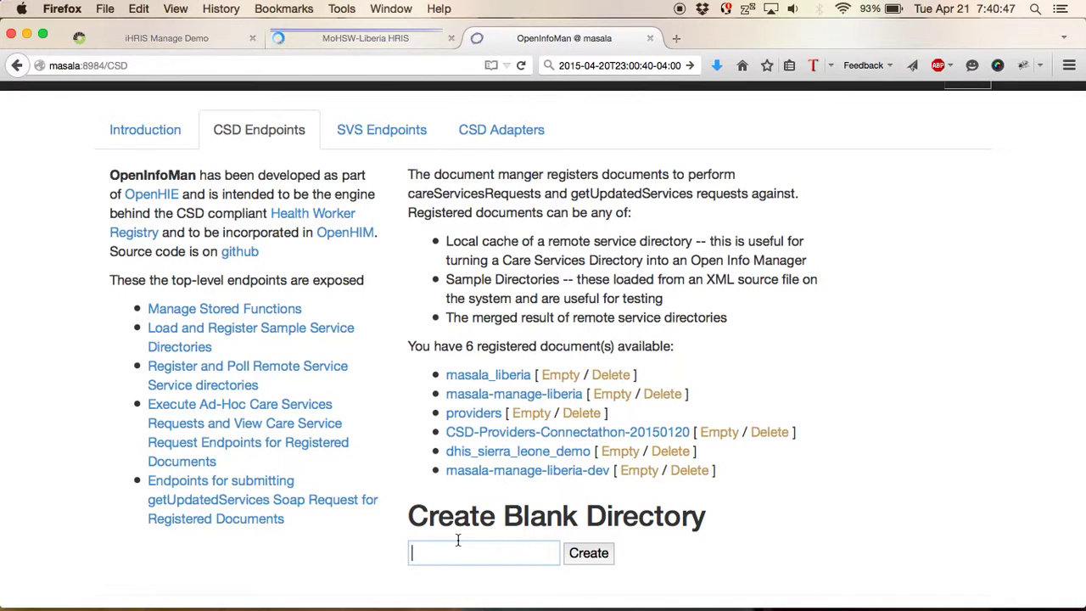
text(our-)
key(BackSpace)
key(BackSpace)
key(BackSpace)
key(BackSpace)
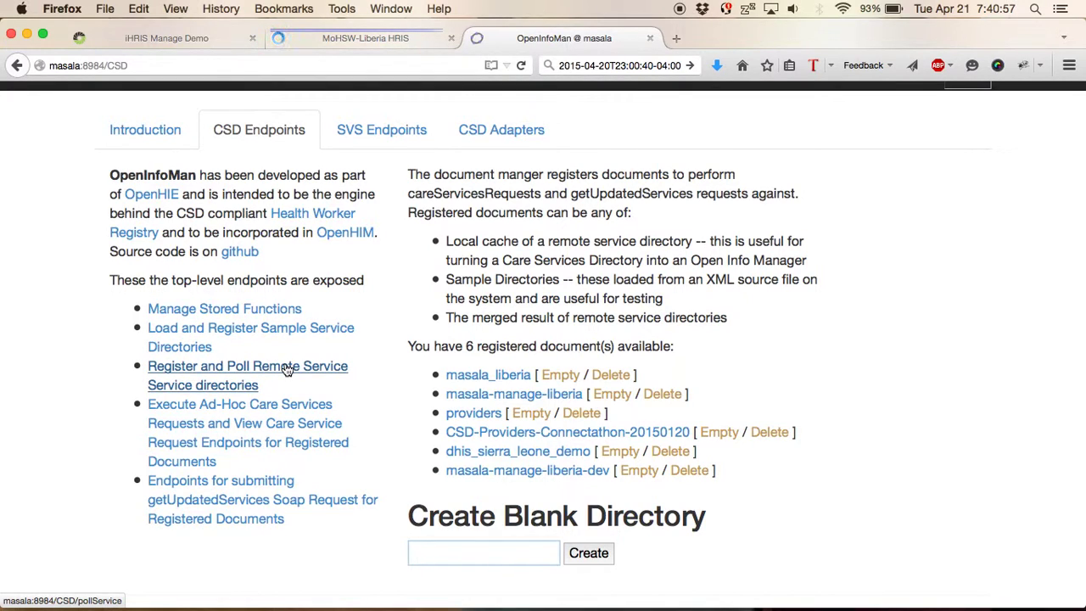
click(286, 370)
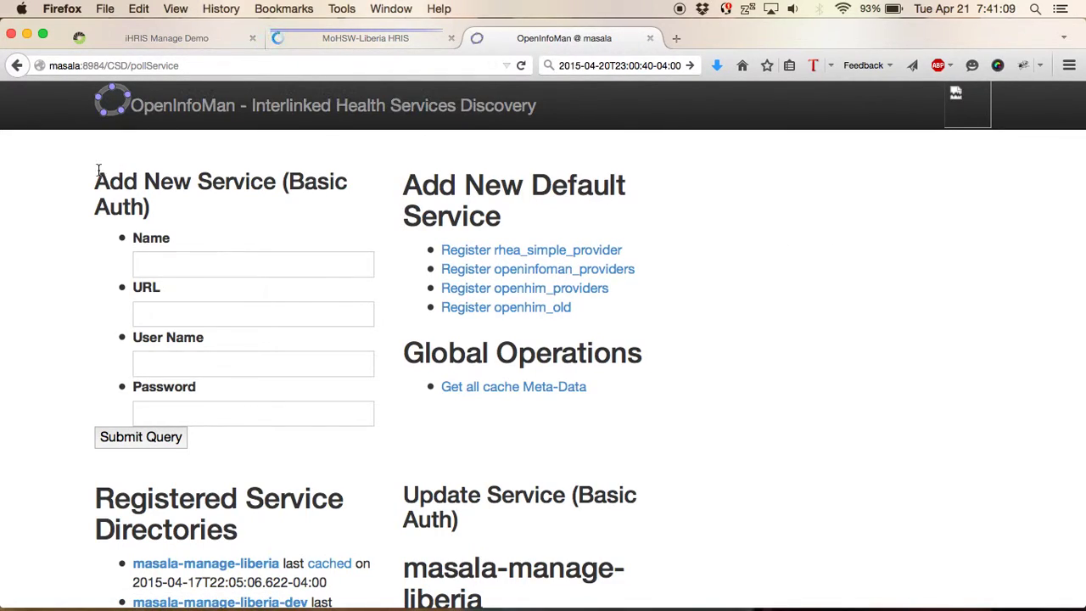
- Enter 'my-demo' as the new service's Name in the Add New Service form
drag(98, 174, 196, 213)
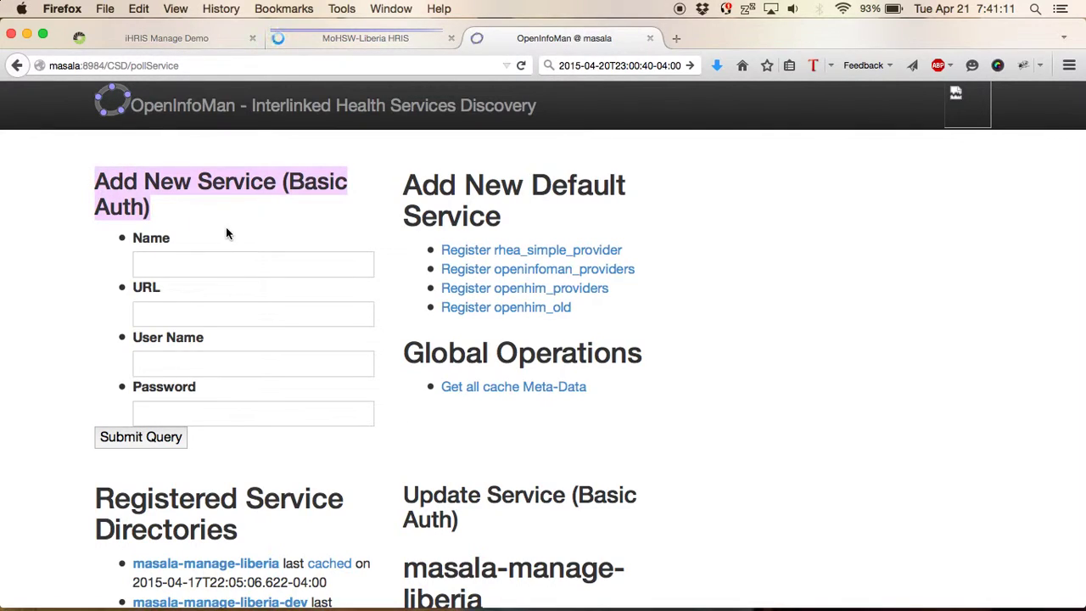
click(246, 264)
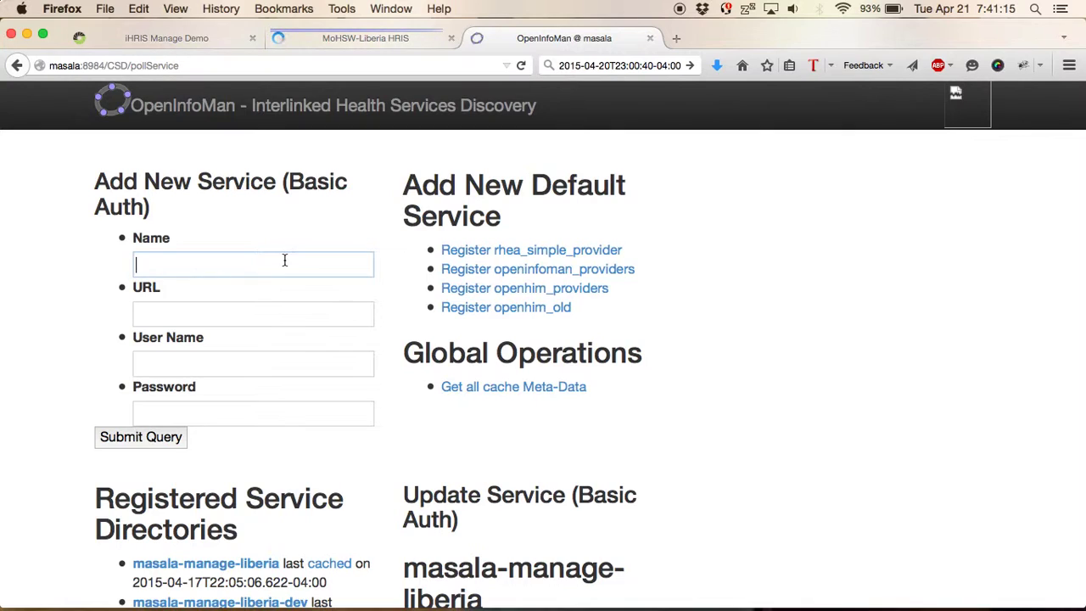
text(my-demo)
click(135, 314)
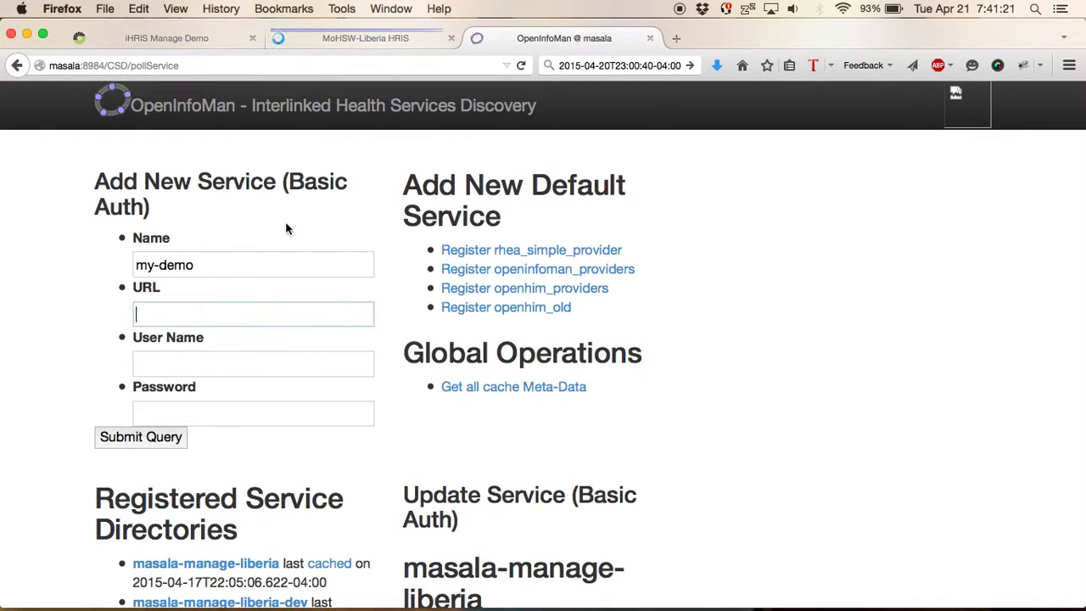
- In iHRIS Manage, expand the csd_manage_liberia cache details from the CSD documents list
click(315, 37)
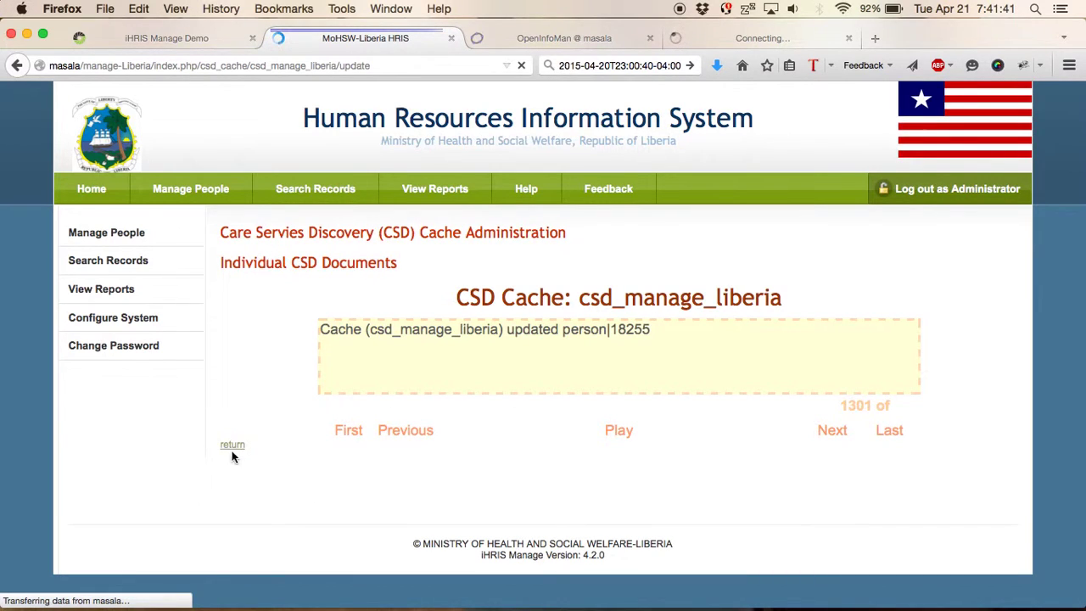
click(234, 446)
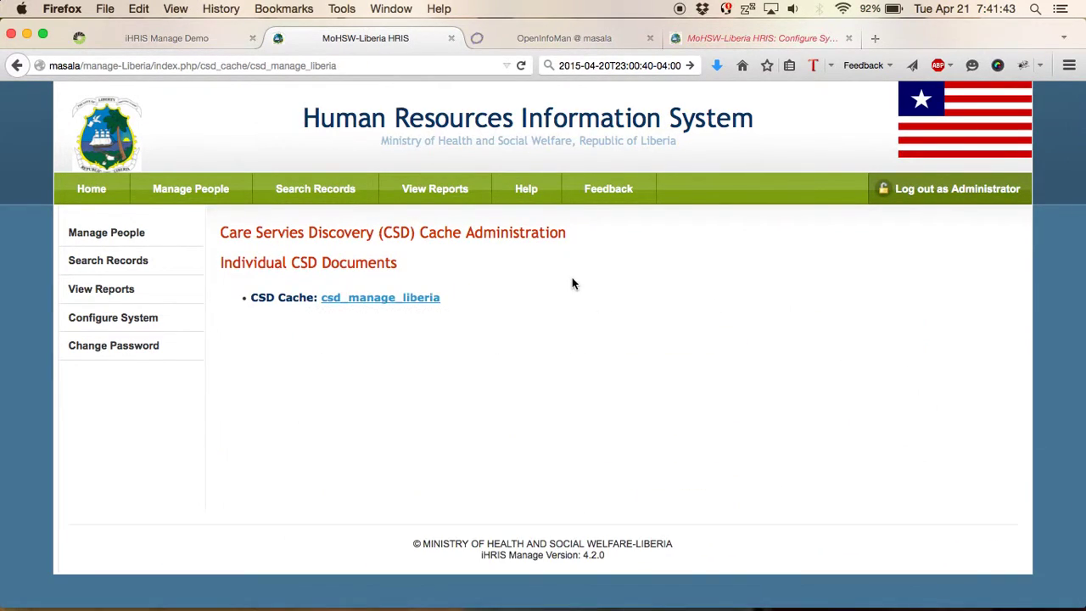
click(420, 297)
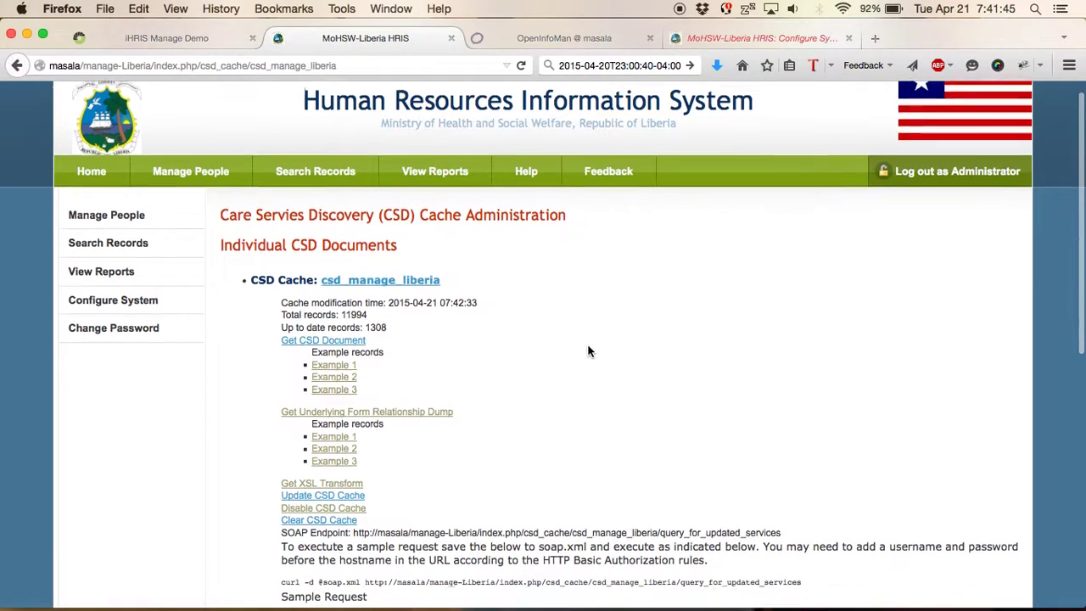
scroll(590, 350, down, 2)
scroll(590, 351, down, 5)
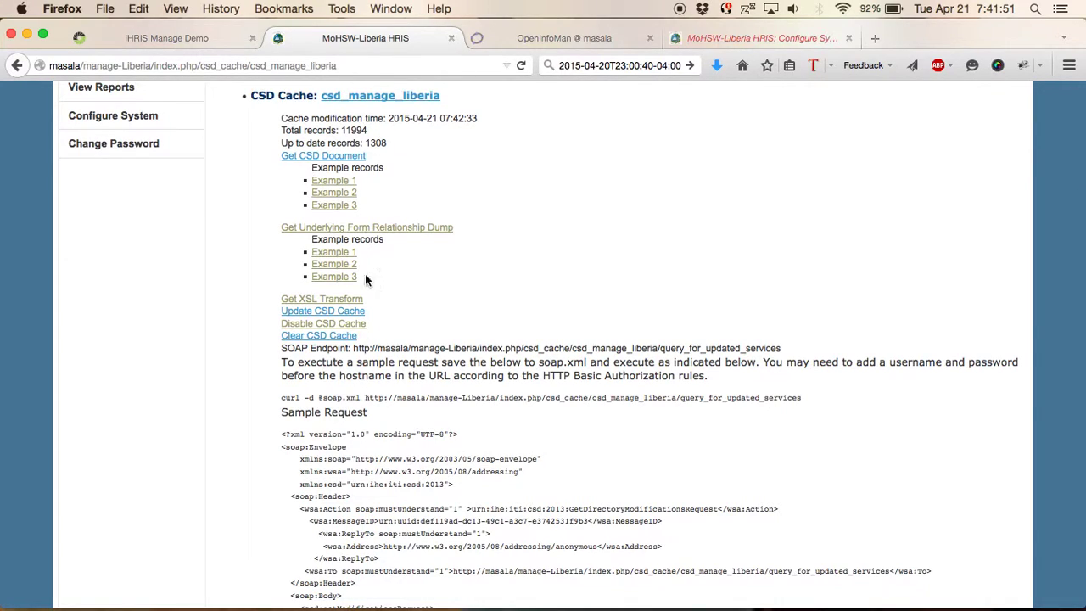
- Copy the query_for_updated_services SOAP endpoint URL and return to OpenInfoMan's service form
click(282, 338)
triple_click(828, 353)
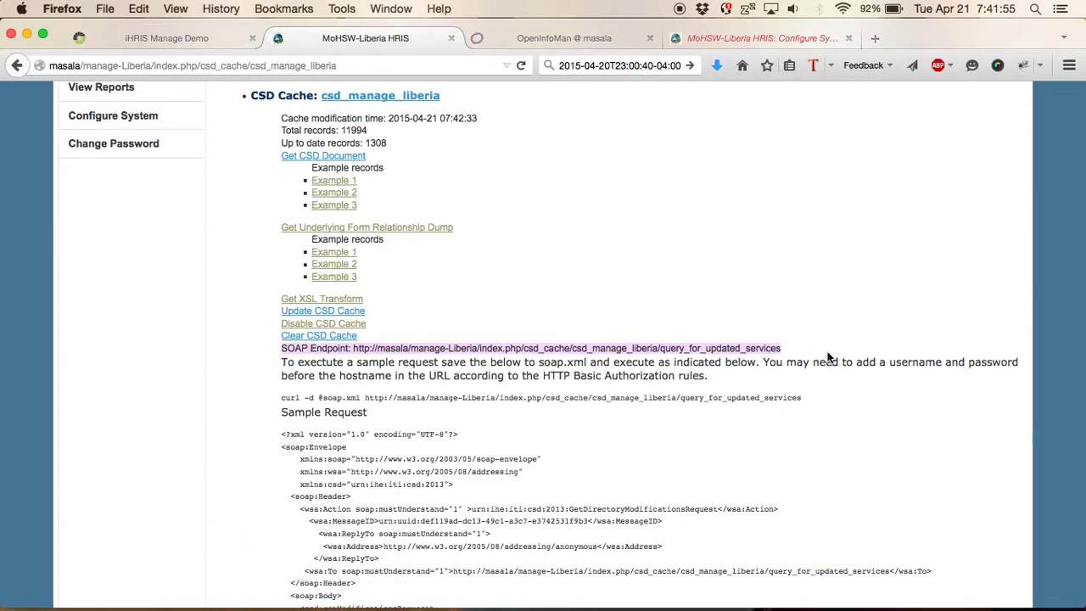
key(super+plus)
key(super+plus)
key(super+plus)
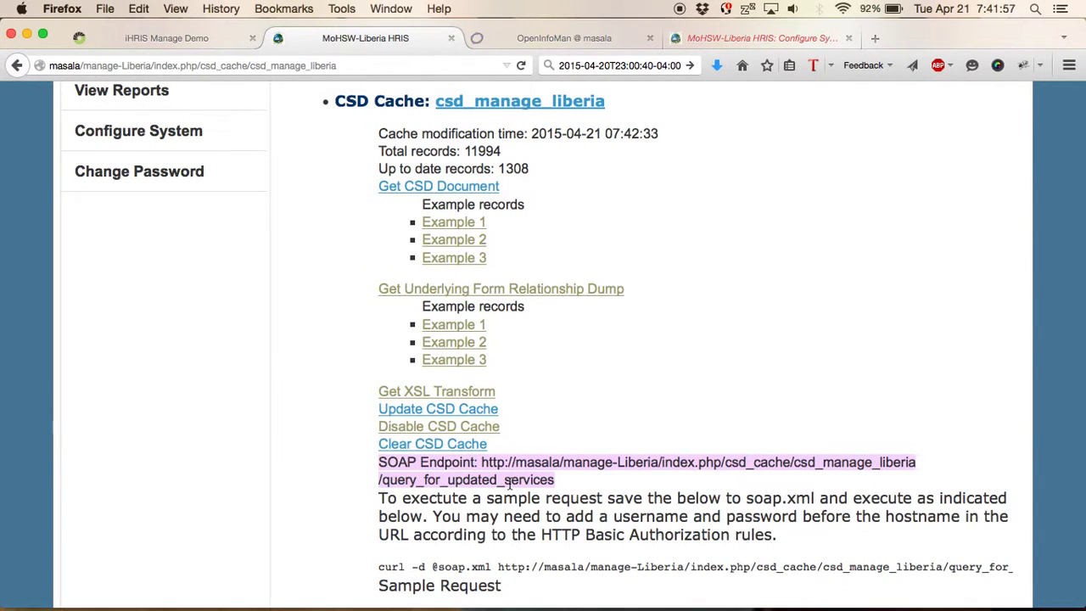
click(566, 482)
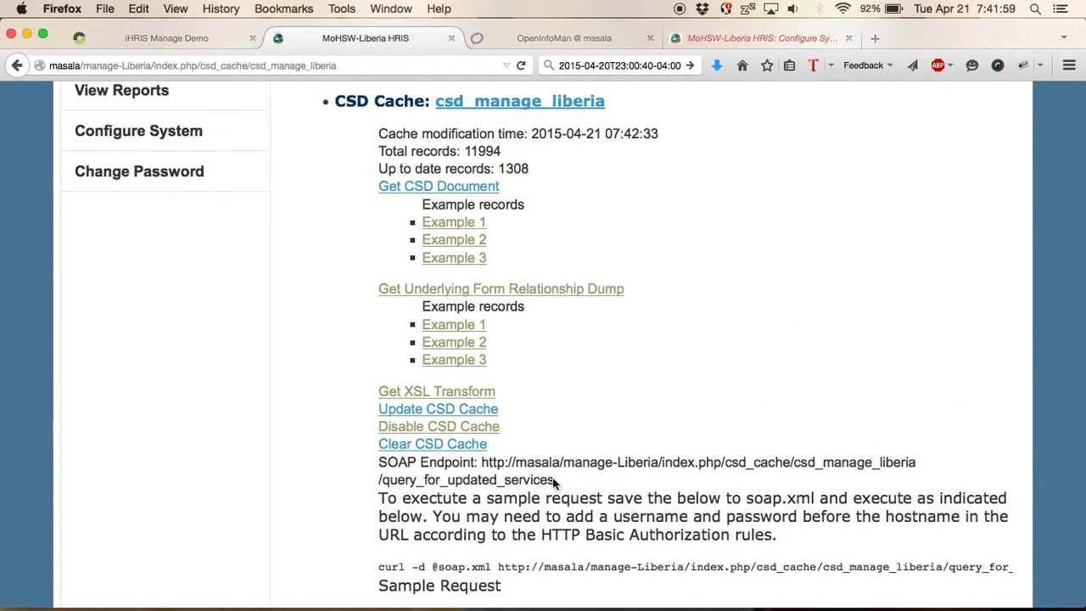
drag(554, 480, 483, 465)
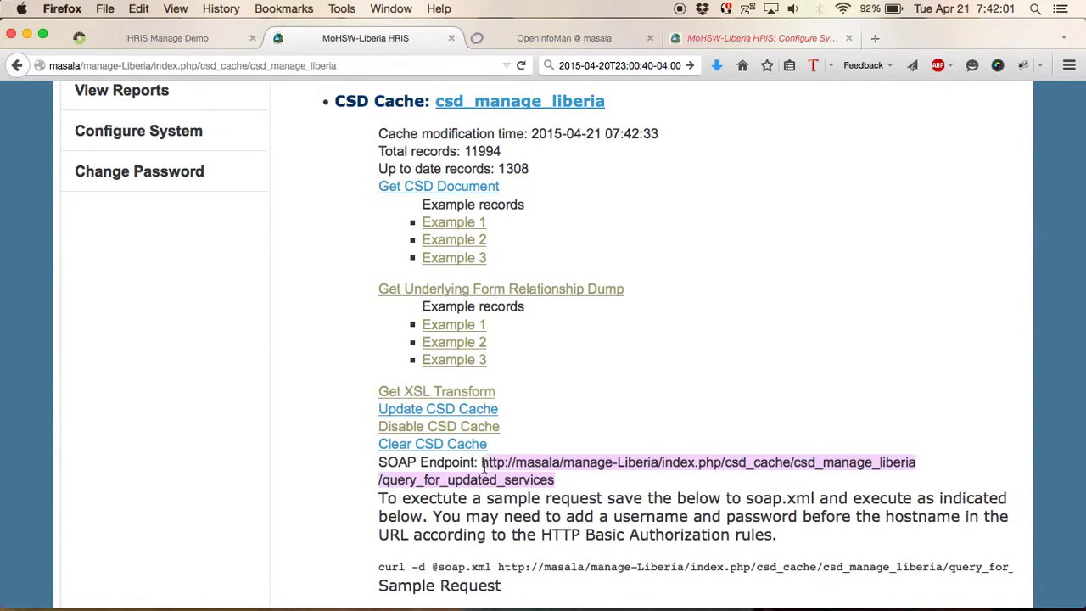
key(super+c)
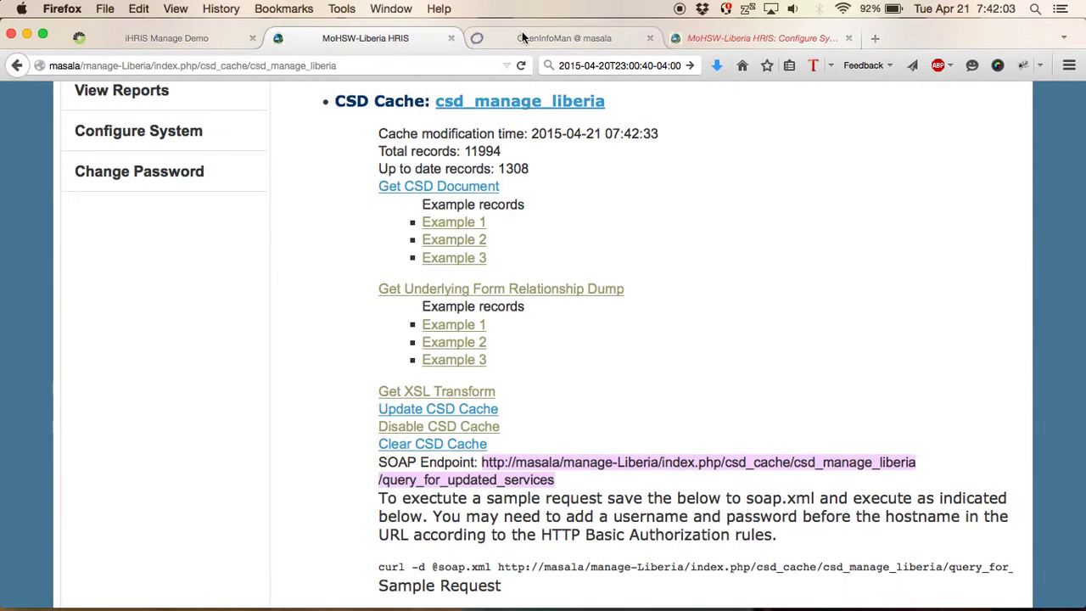
click(522, 34)
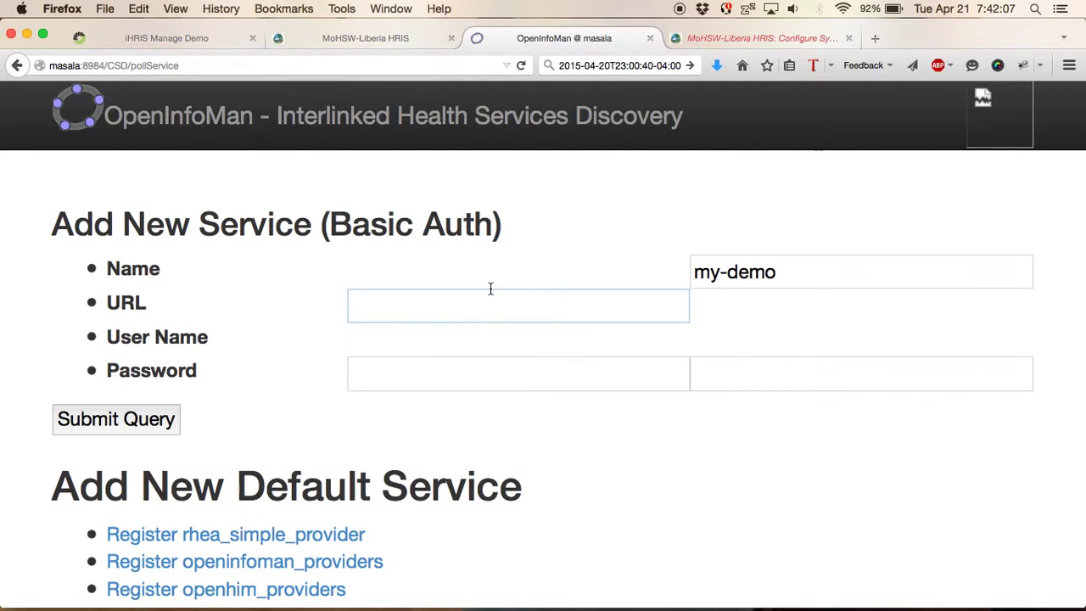
- Submit my-demo with the pasted SOAP endpoint URL and the iHRIS admin user name and password
key(super+0)
key(super+v)
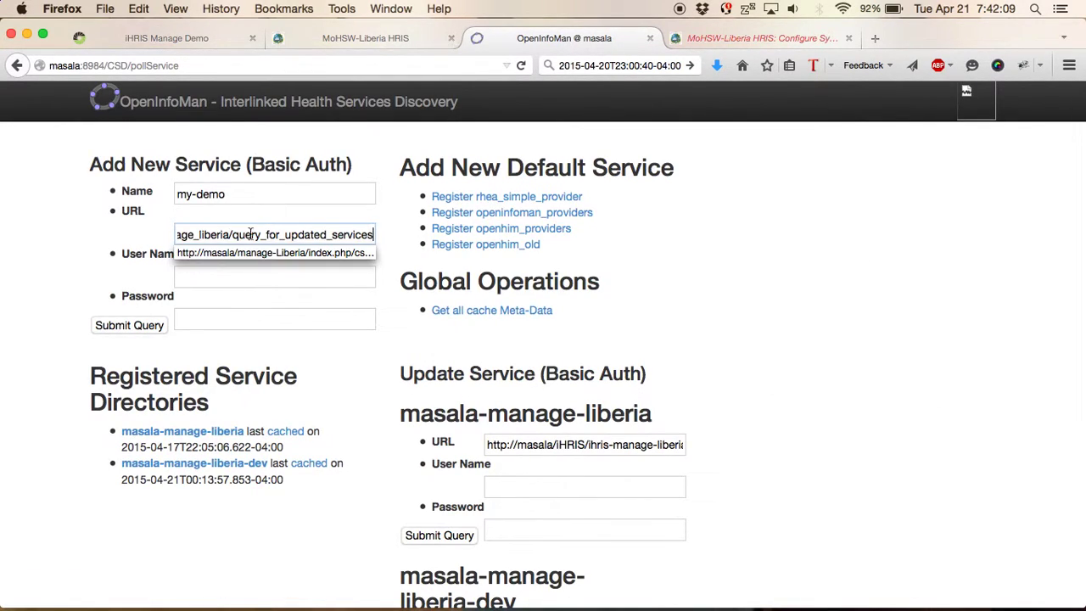
click(202, 275)
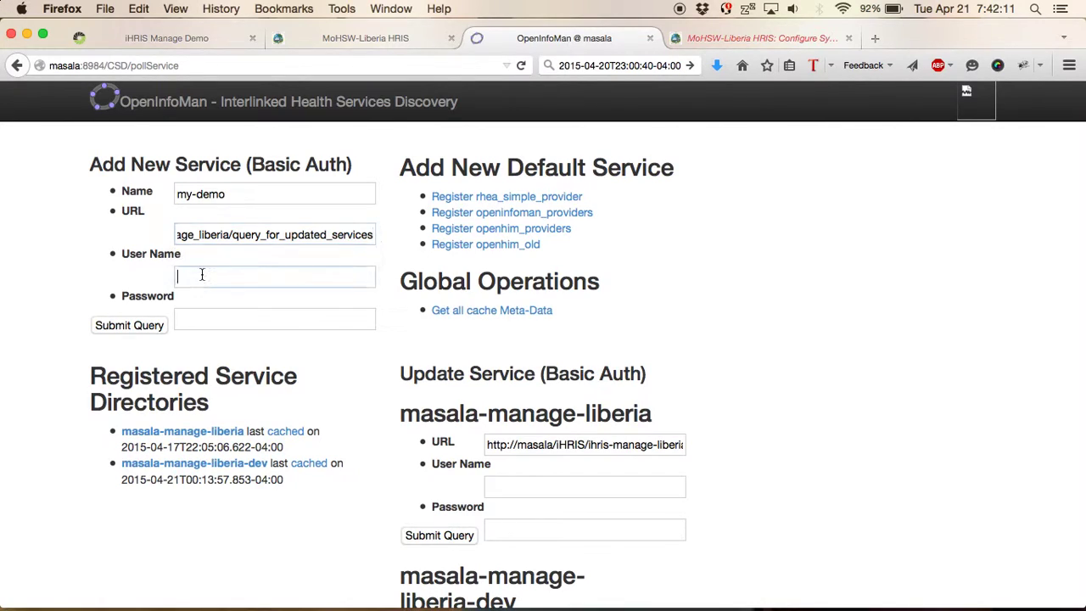
text(i2ce)
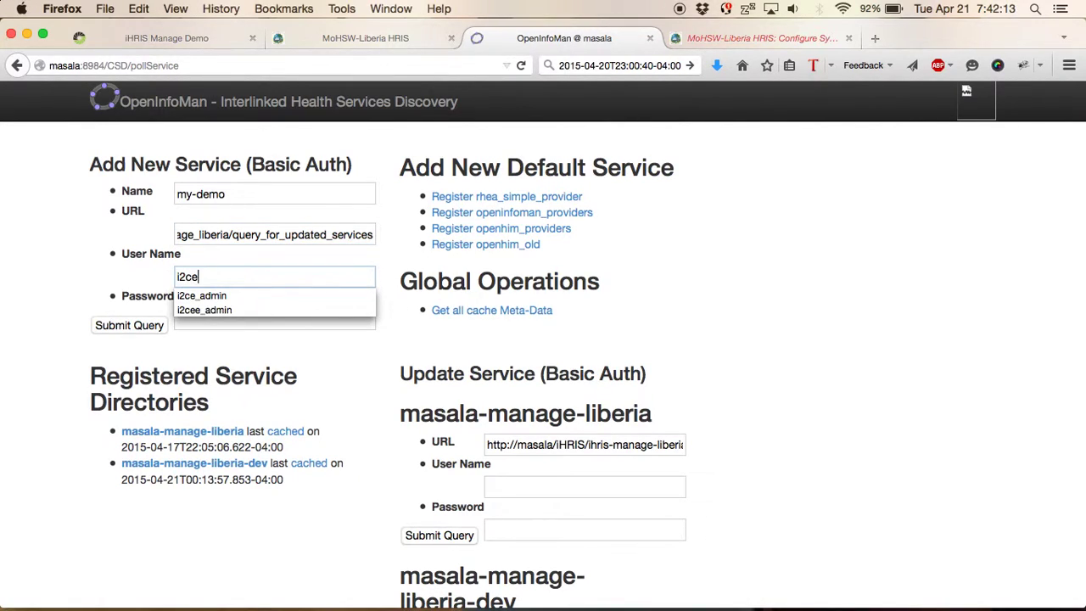
key(Down)
key(Return)
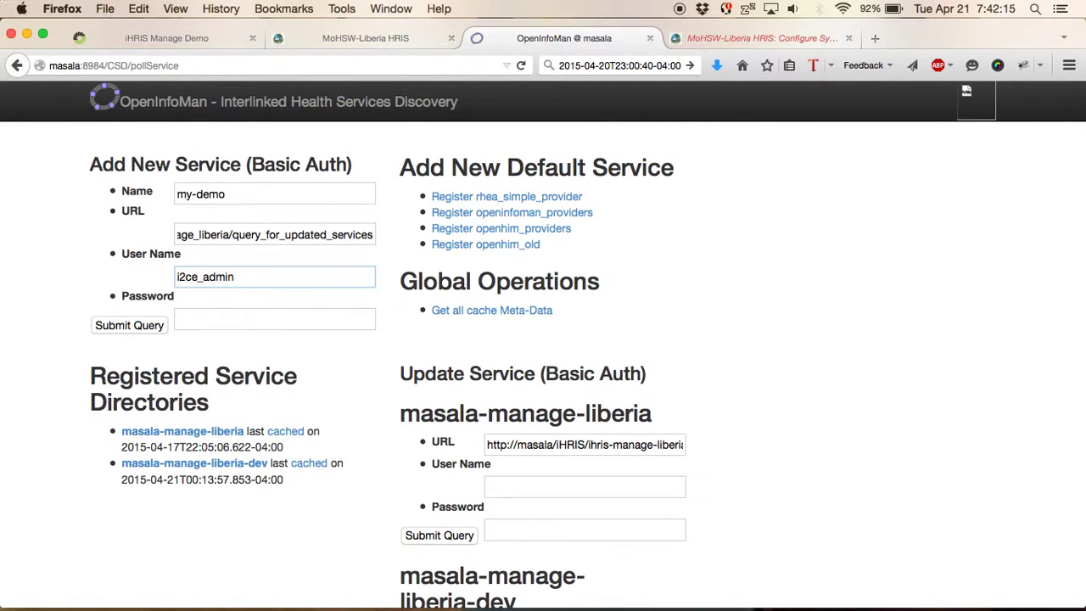
key(Tab)
text(manage)
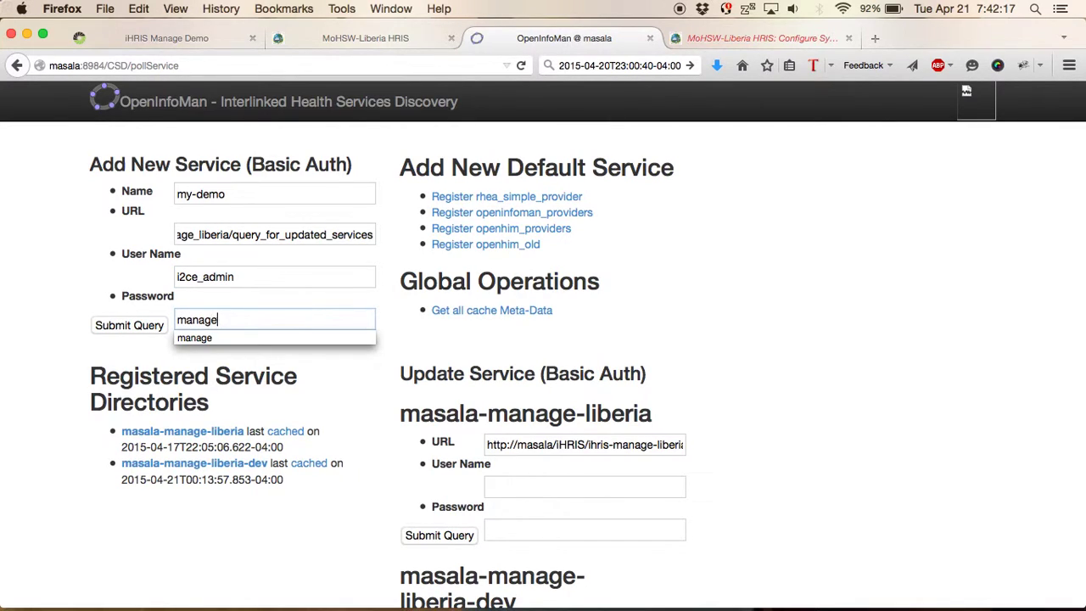
click(65, 312)
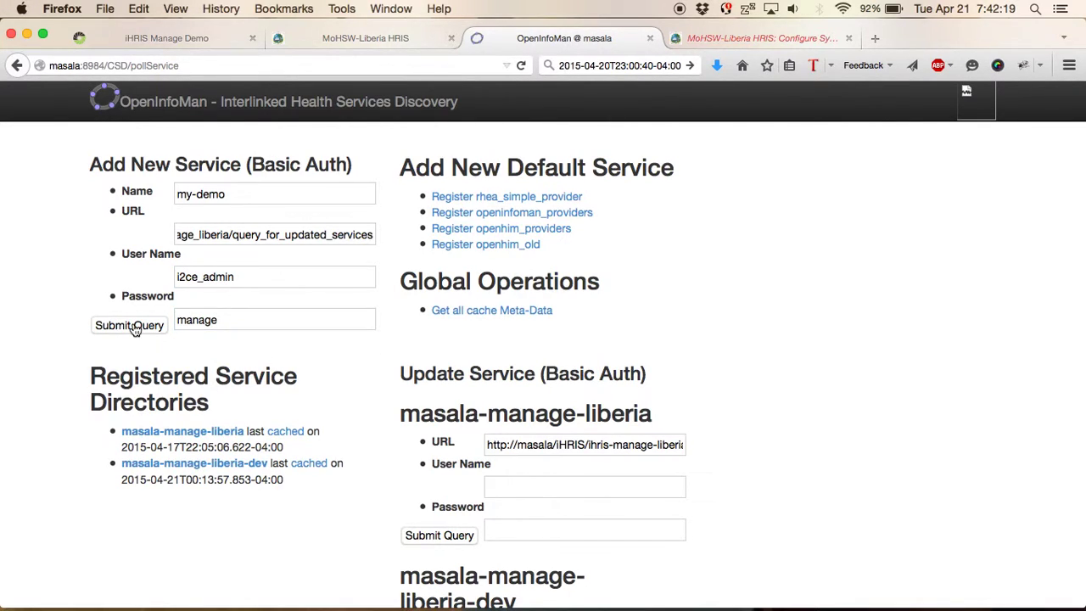
click(133, 330)
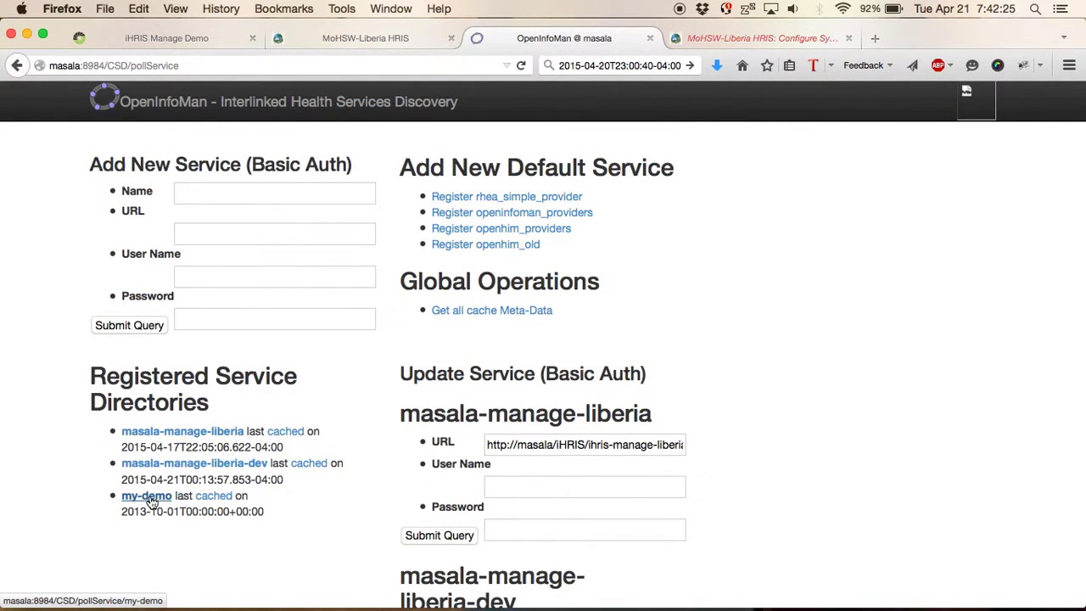
- Create my-demo's local cache, check it is empty, then try updating it, which fails with HTTP 400
click(147, 497)
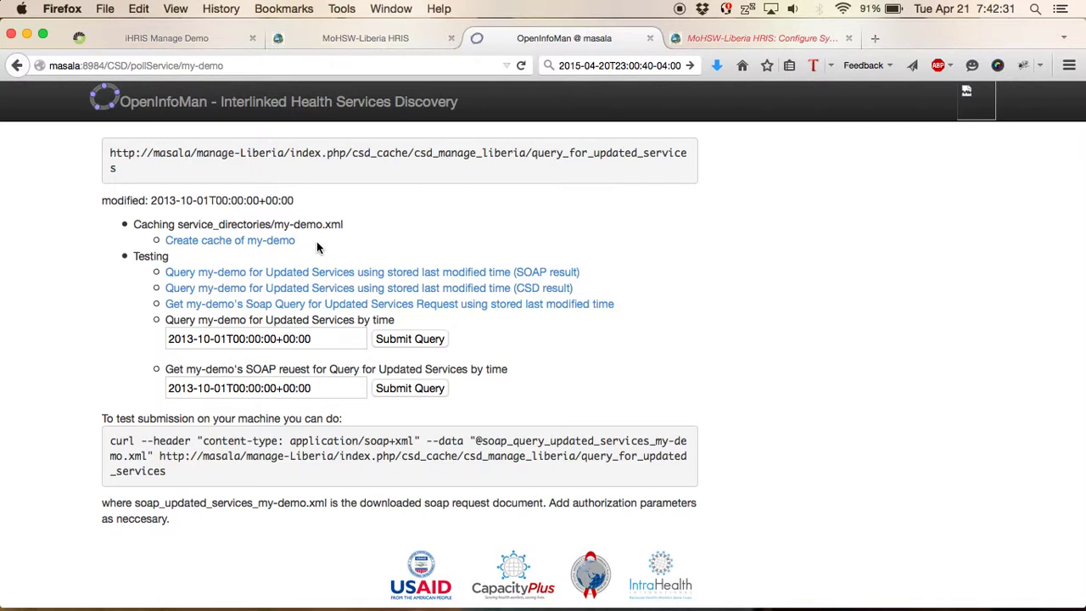
click(286, 242)
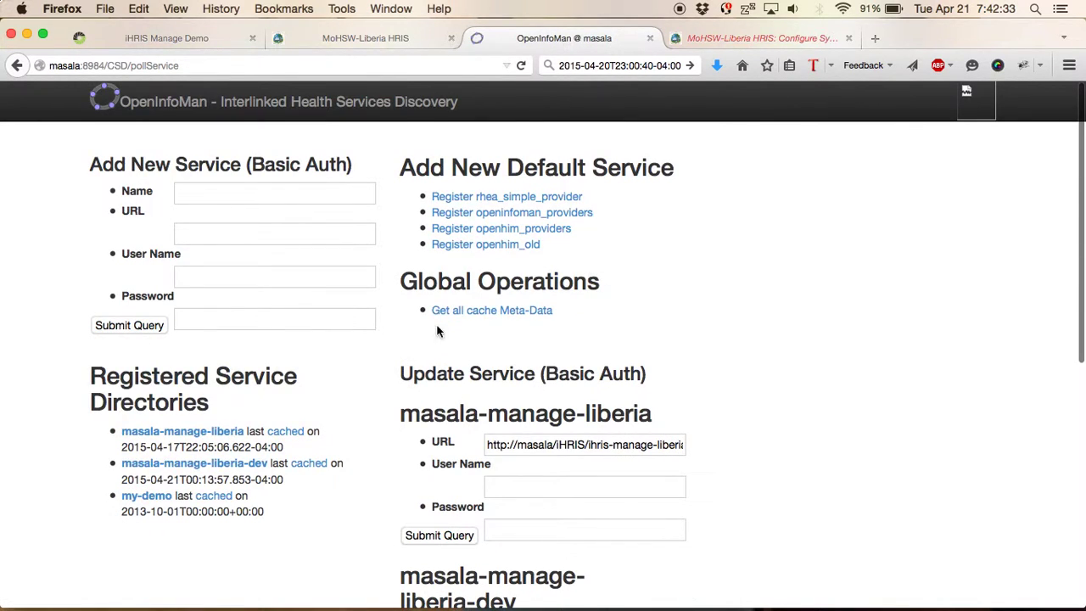
click(136, 499)
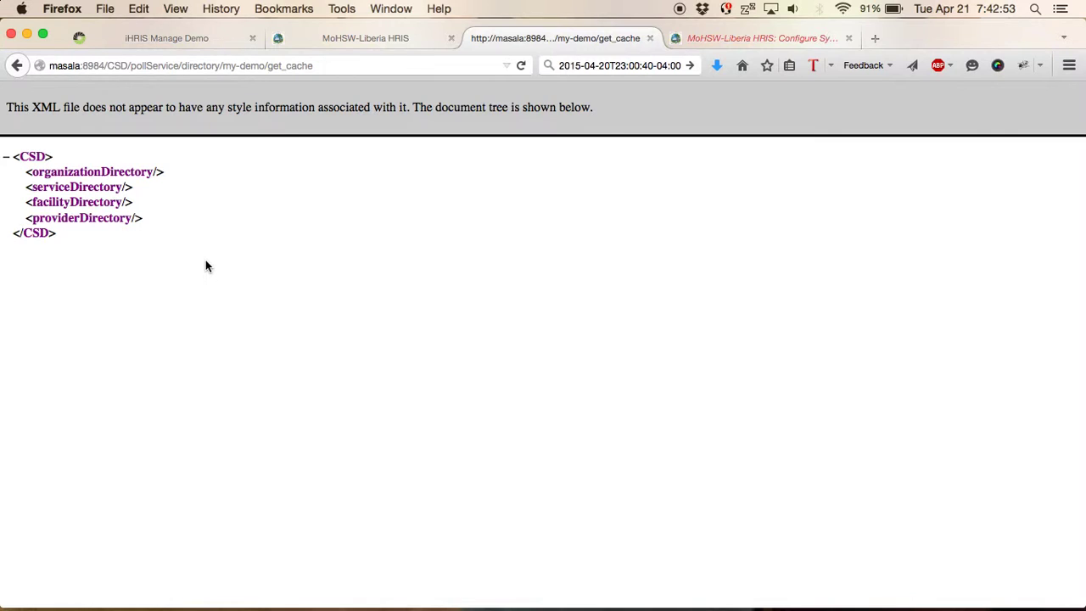
key(super+Left)
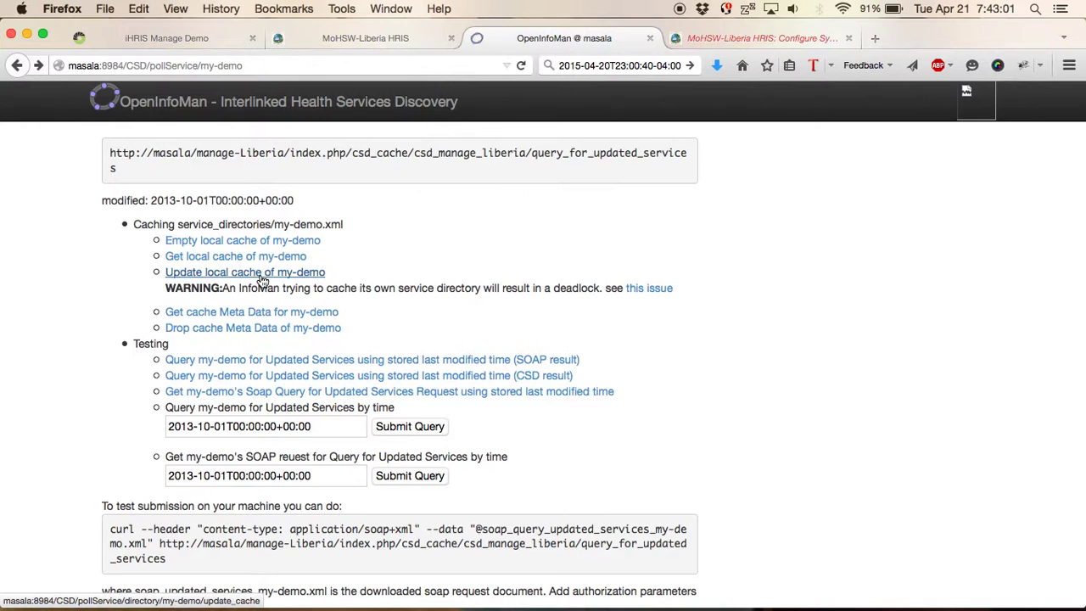
click(263, 279)
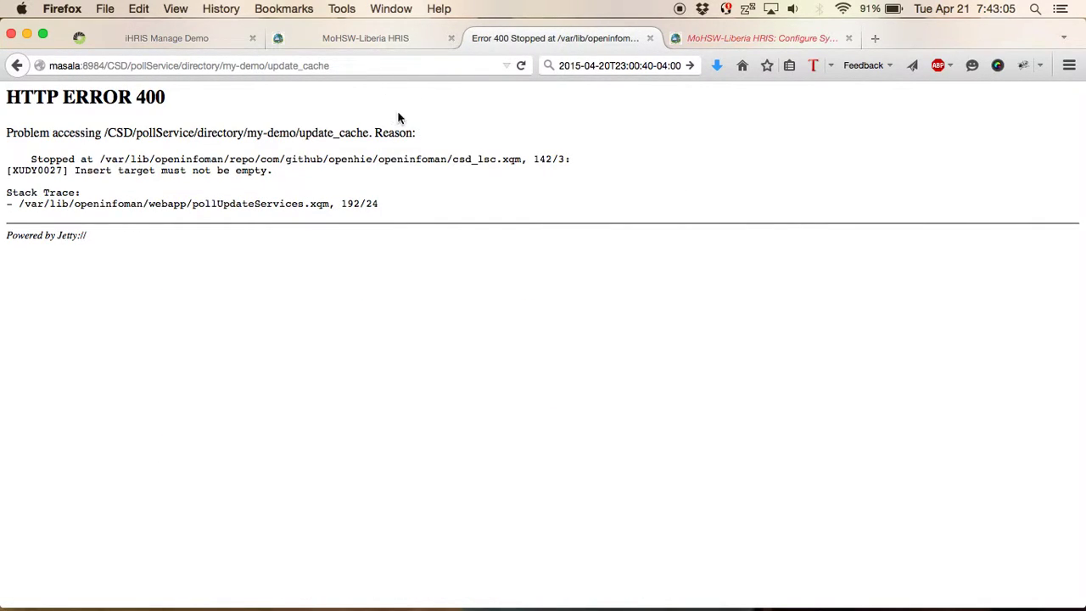
key(super+Left)
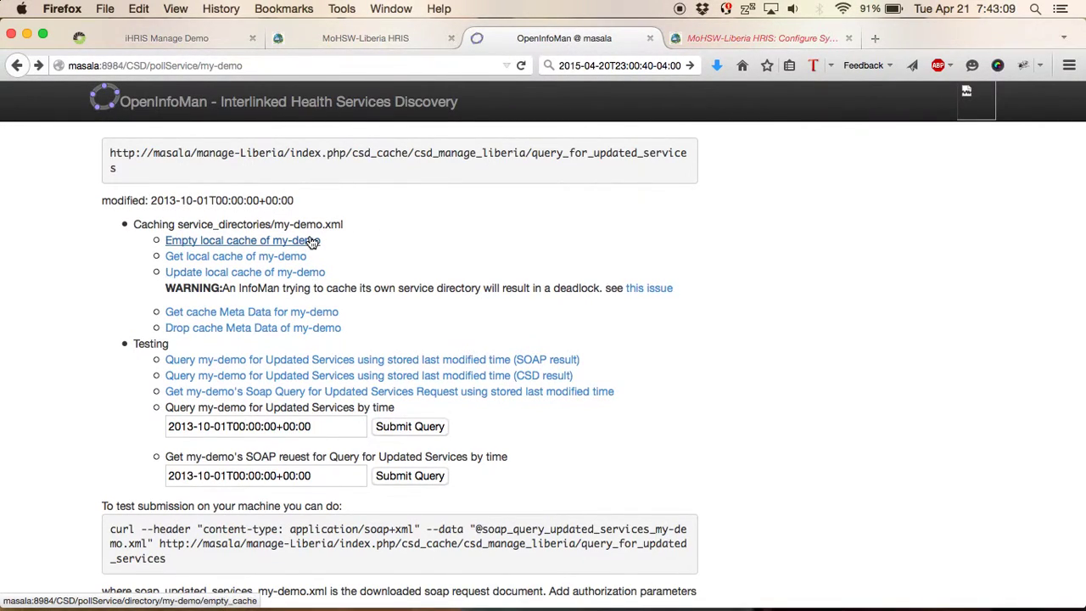
- Clear my-demo's local cache, then rerun Update local cache of my-demo from iHRIS
click(311, 241)
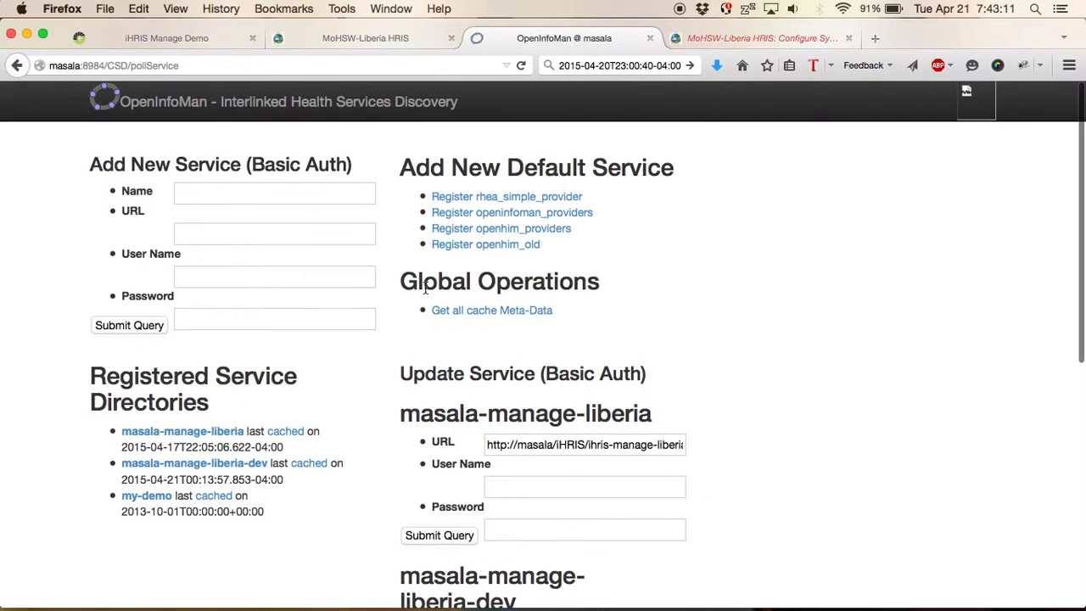
click(160, 501)
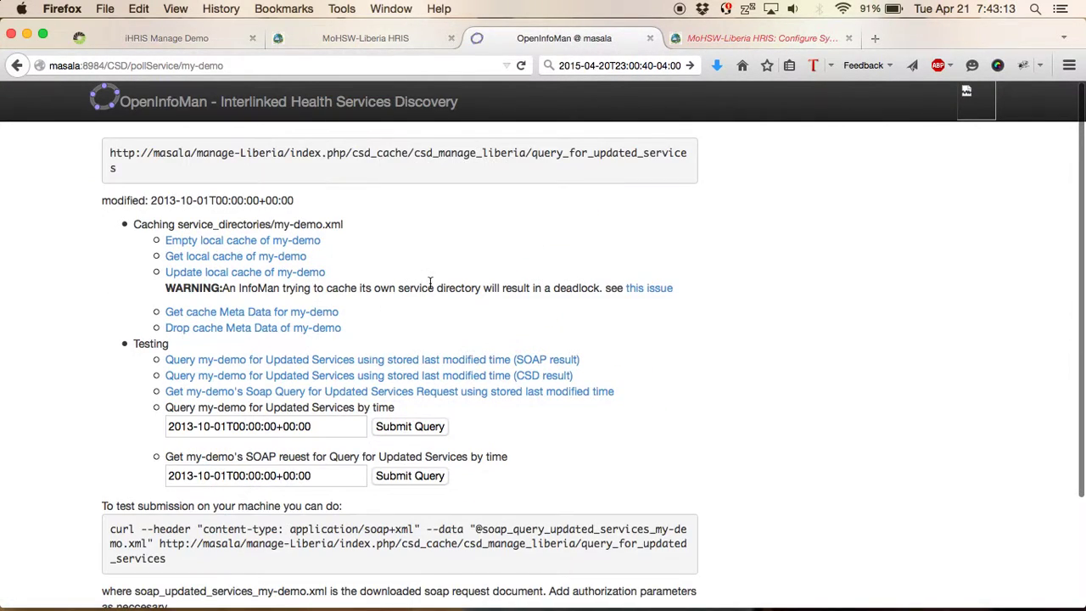
click(254, 274)
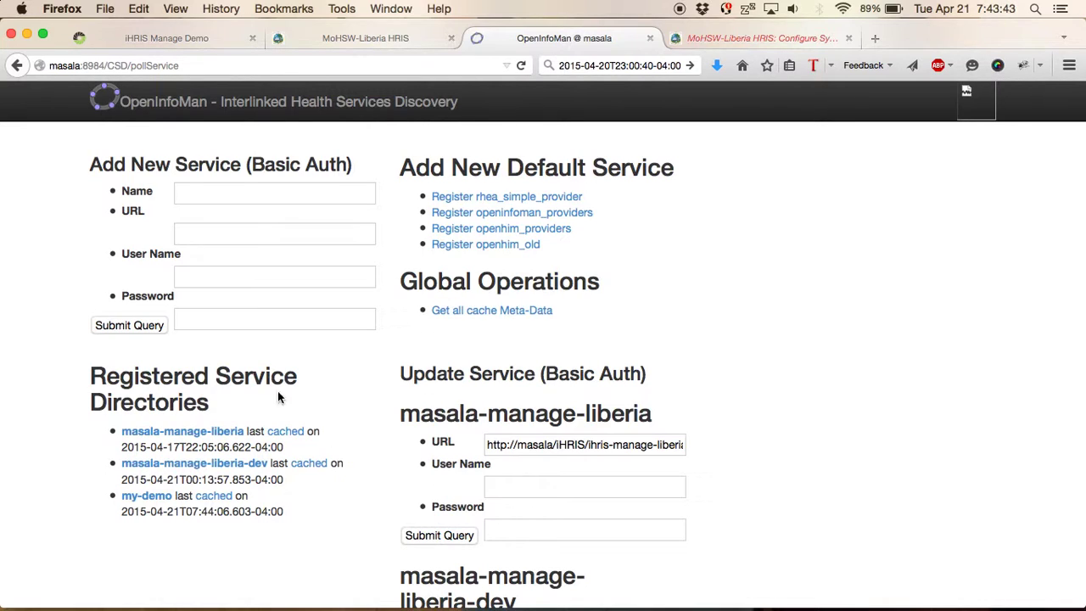
- Open my-demo's cached XML and examine the first provider's codedType 167 and otherID 100025 lines
click(145, 499)
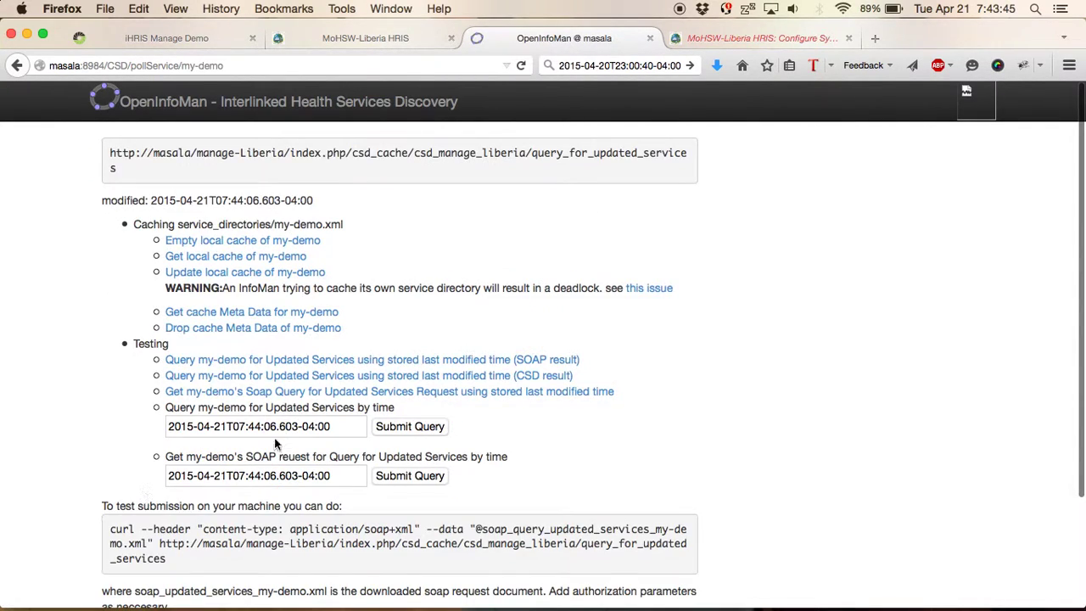
click(260, 259)
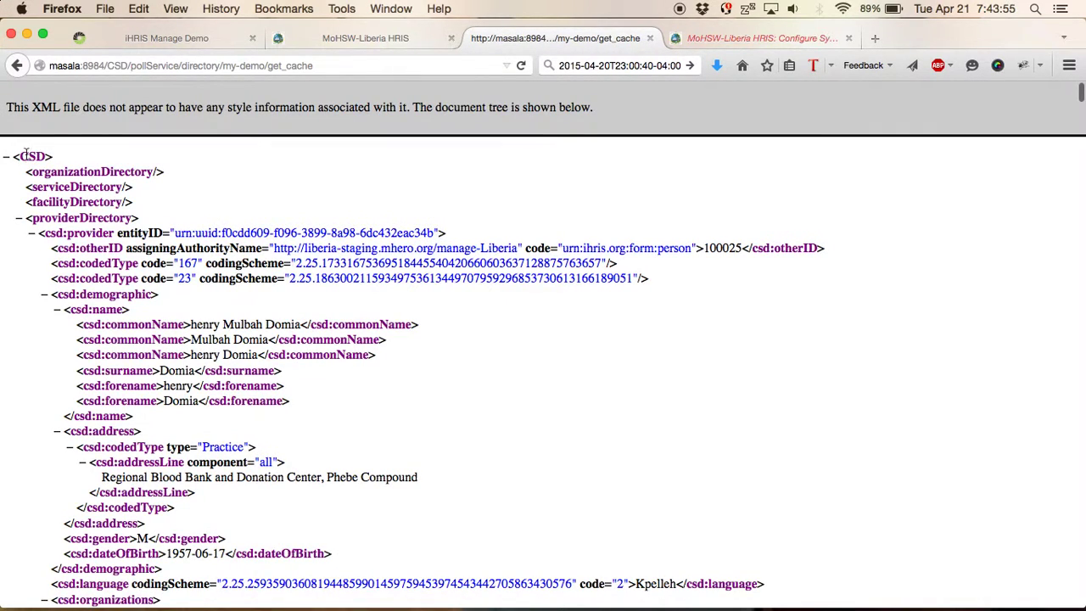
drag(38, 231, 90, 229)
click(90, 229)
triple_click(464, 269)
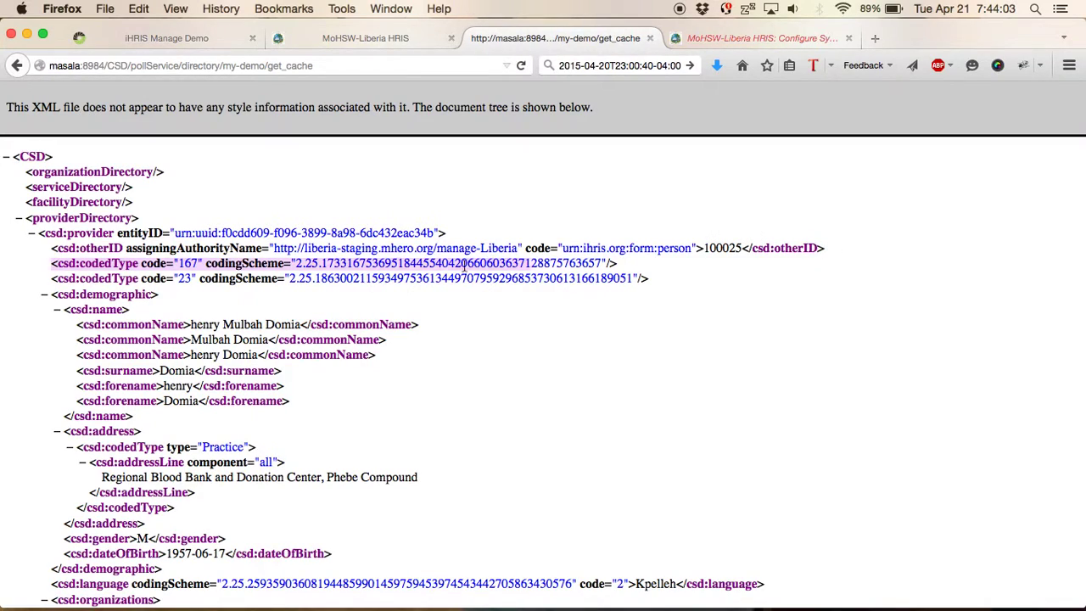
triple_click(466, 248)
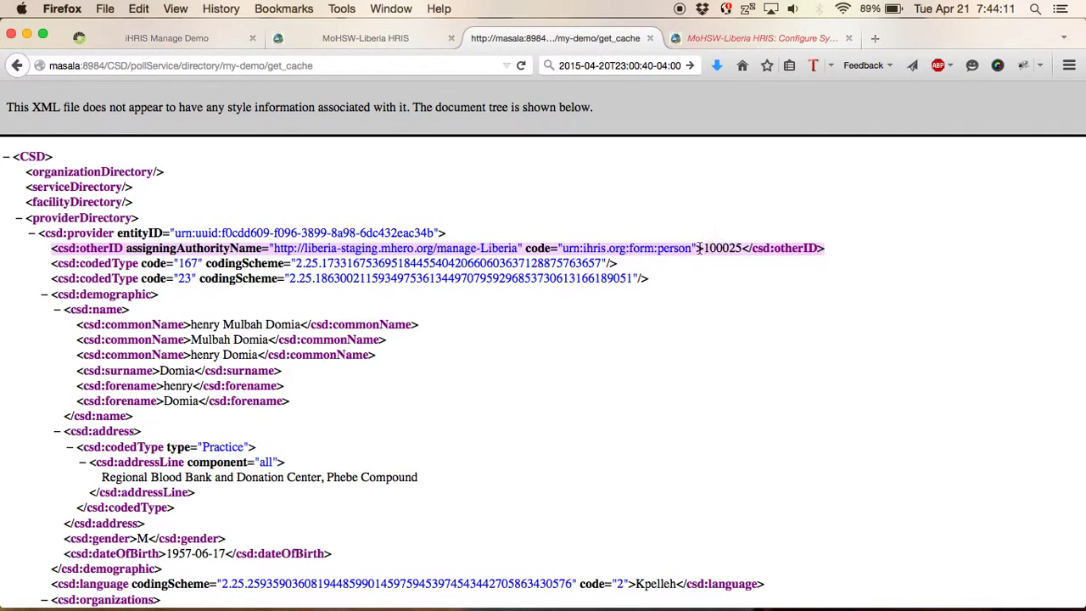
click(520, 248)
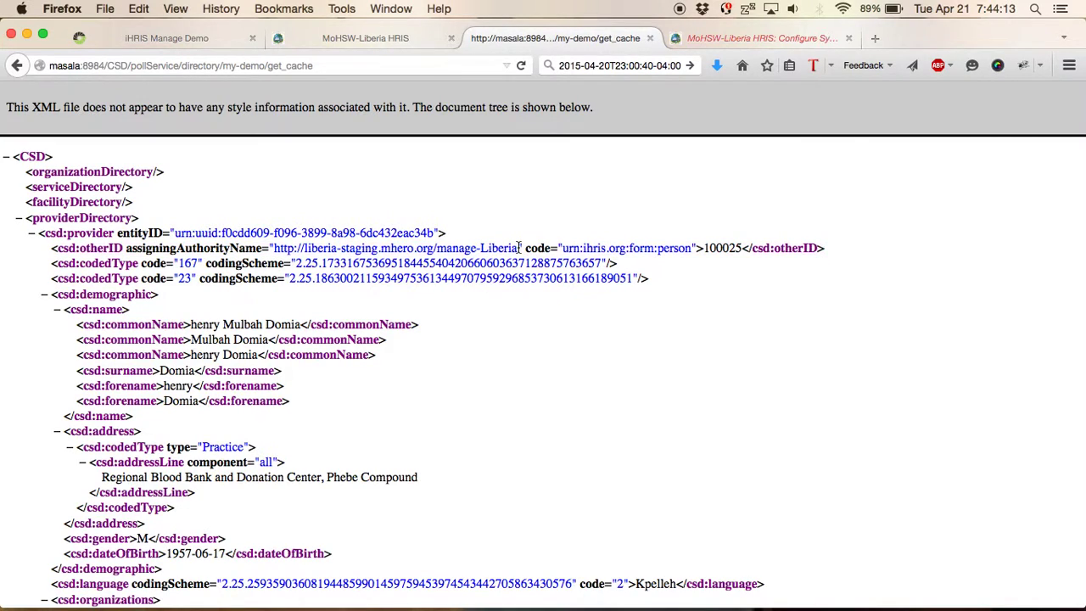
drag(519, 248, 274, 247)
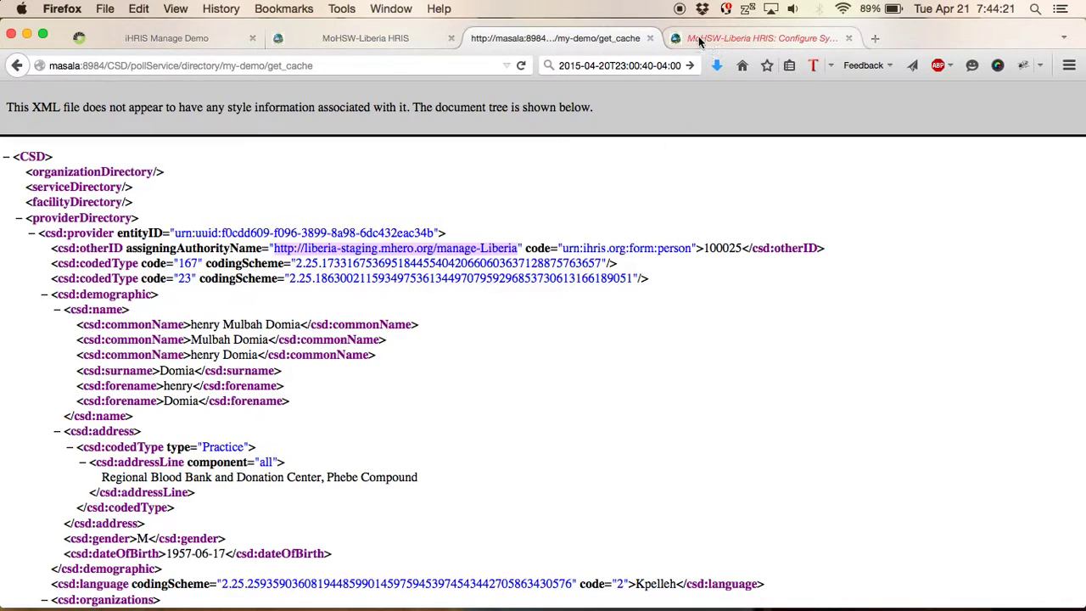
- From the start page, open CSD Endpoints and view the my-demo document among seven registered ones
click(392, 38)
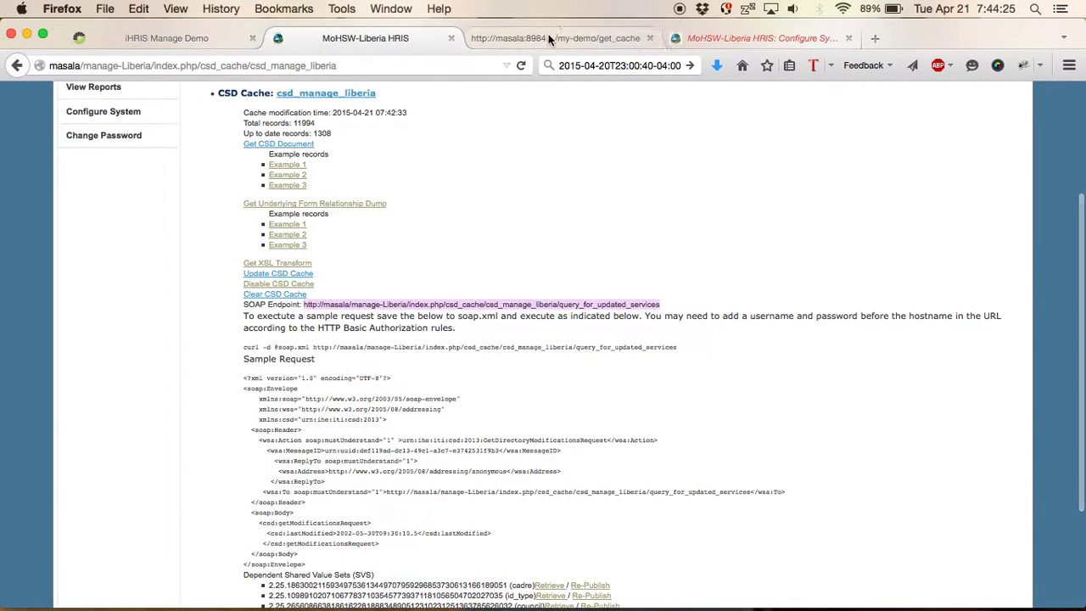
click(550, 38)
click(15, 65)
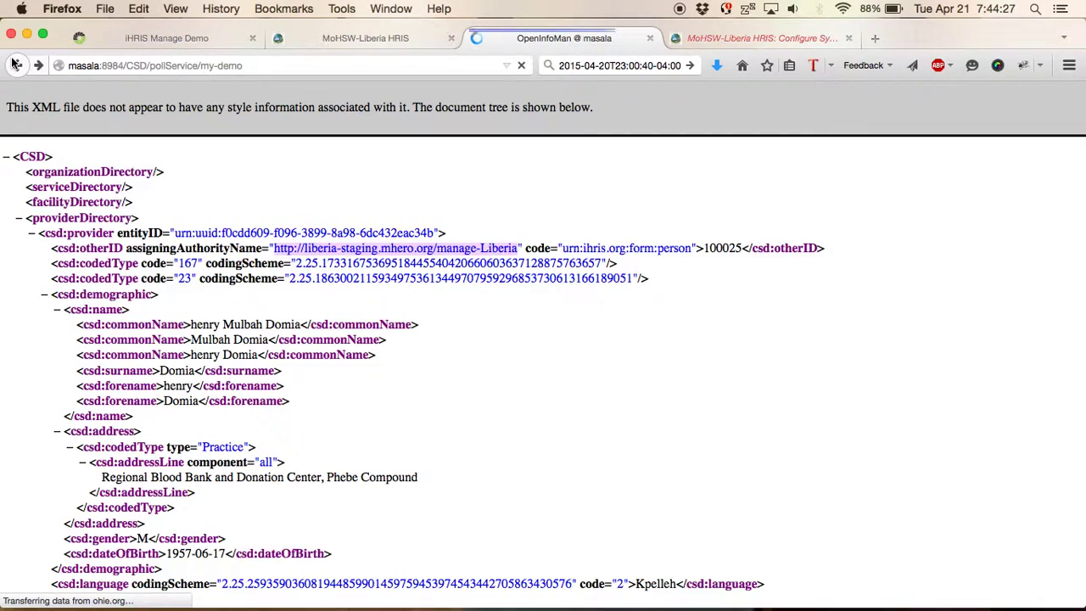
click(16, 65)
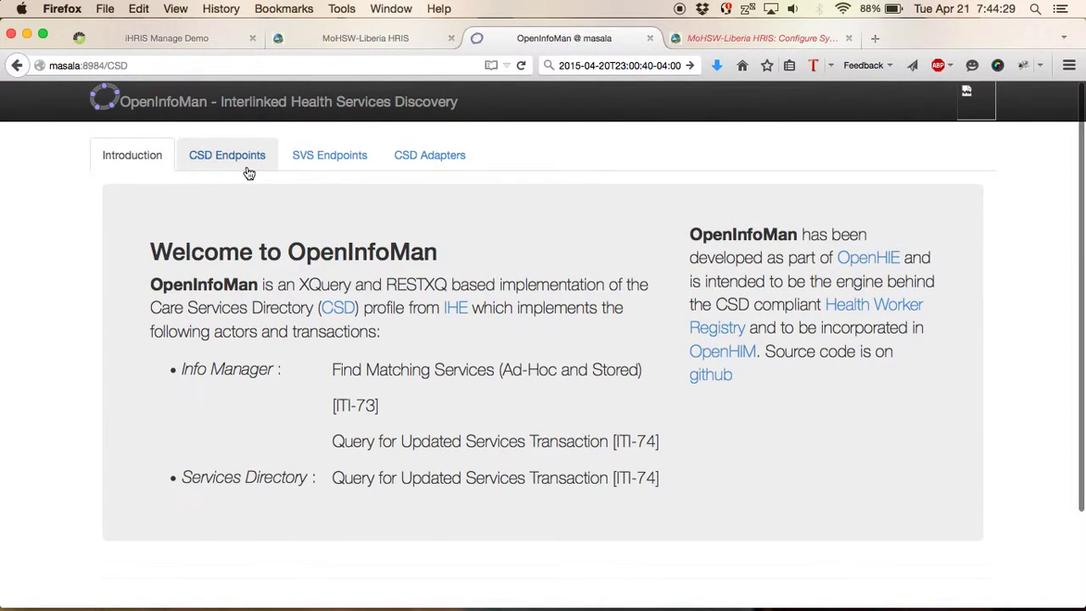
click(247, 168)
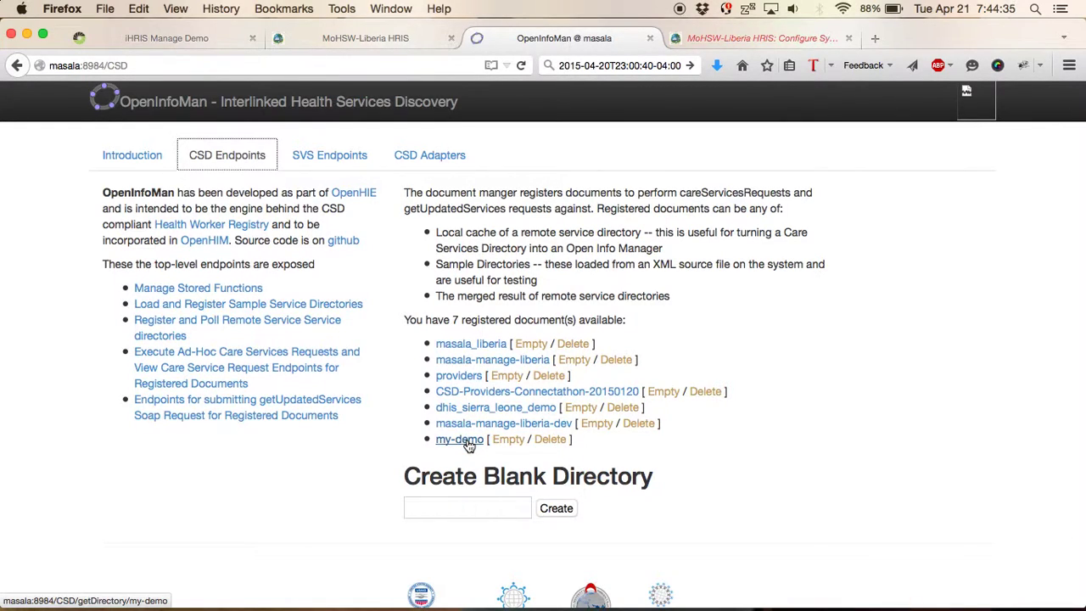
click(462, 440)
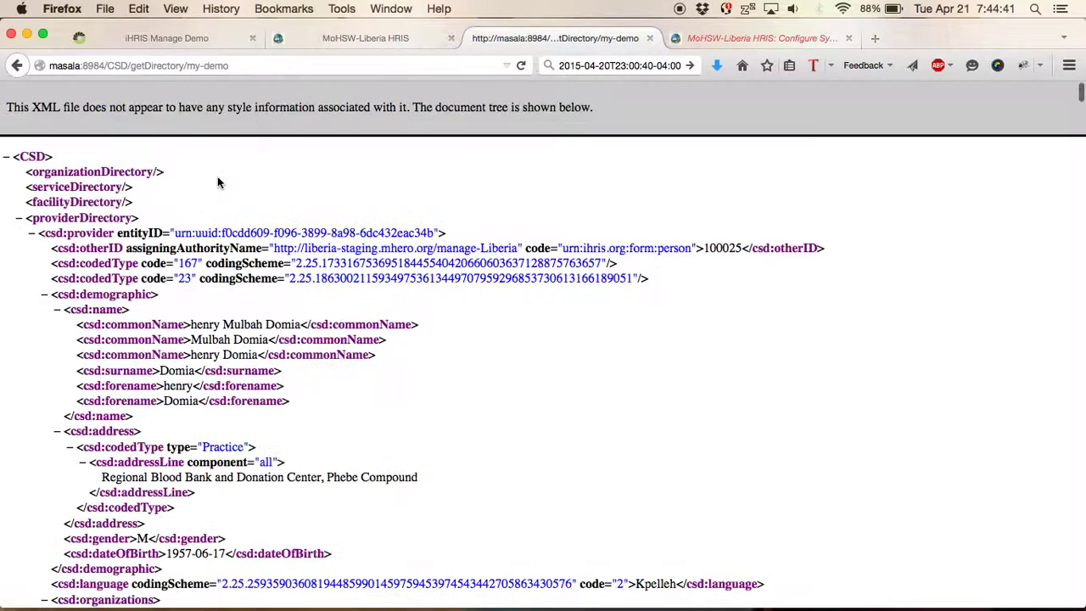
click(17, 67)
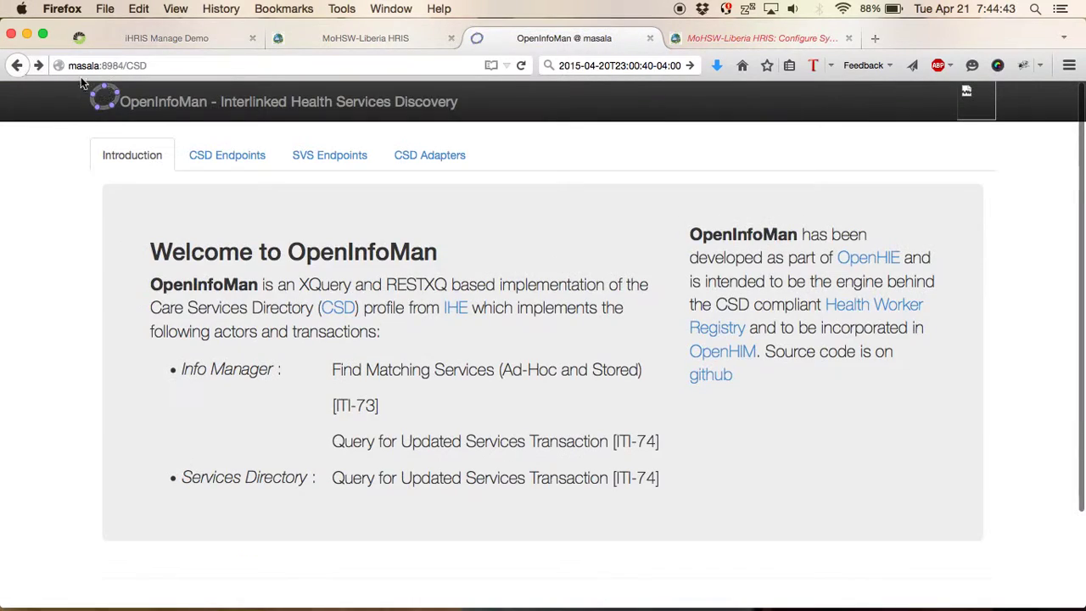